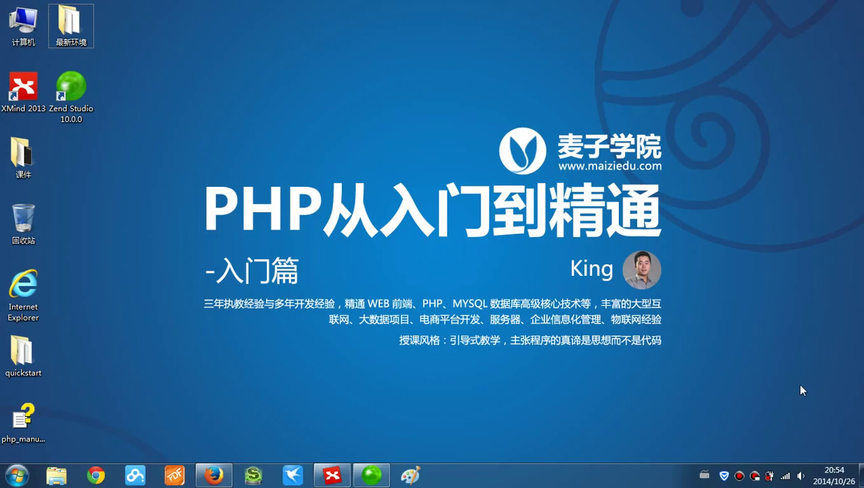
- Open the 最新环境 folder on the desktop to see the setup files
double_click(71, 24)
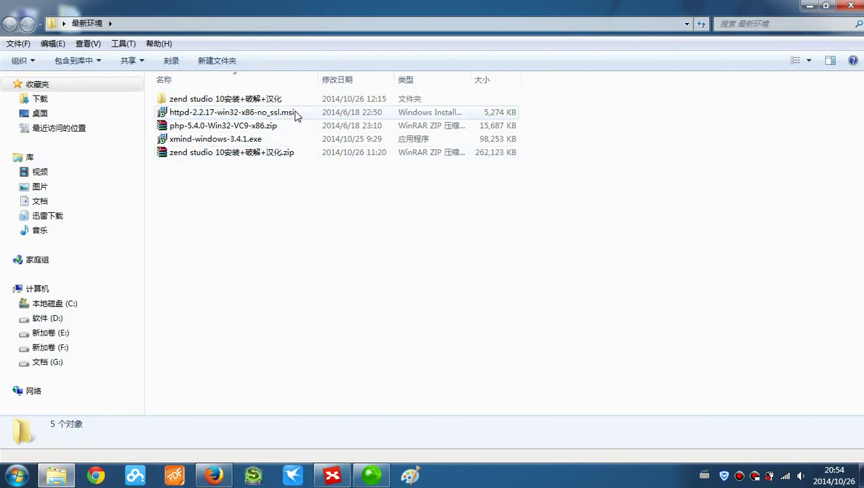
- Run the httpd-2.2.17-win32-x86-no_ssl.msi installer package
mouse_move(295, 115)
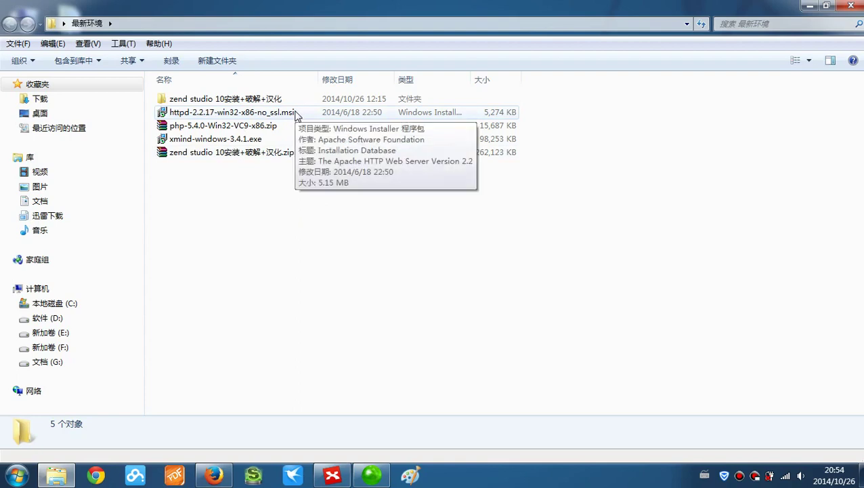
double_click(296, 115)
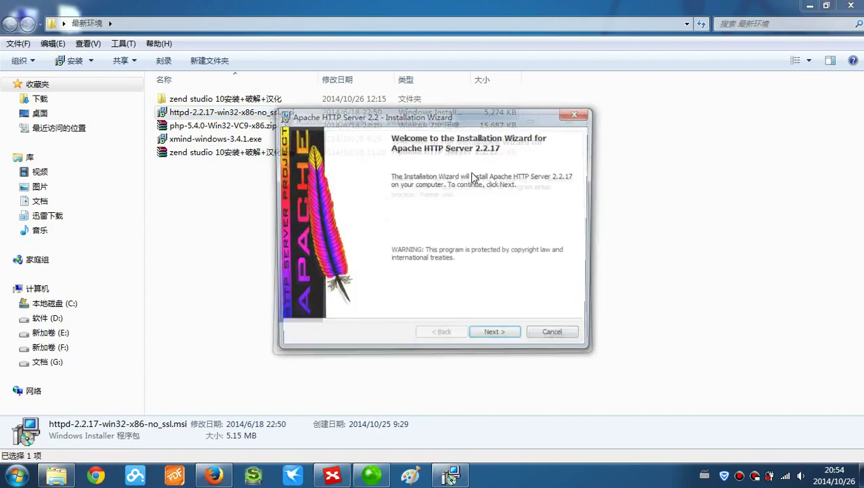
- Accept the Apache license agreement and advance to the Server Information page
drag(441, 121, 418, 90)
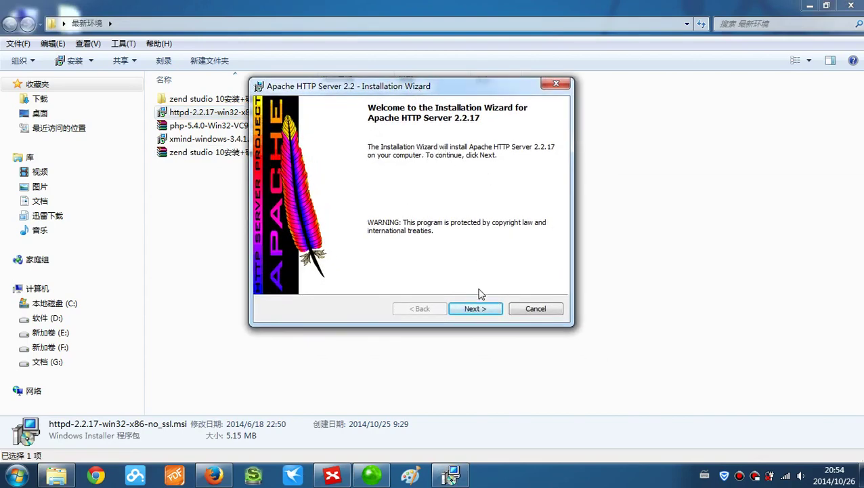
click(474, 309)
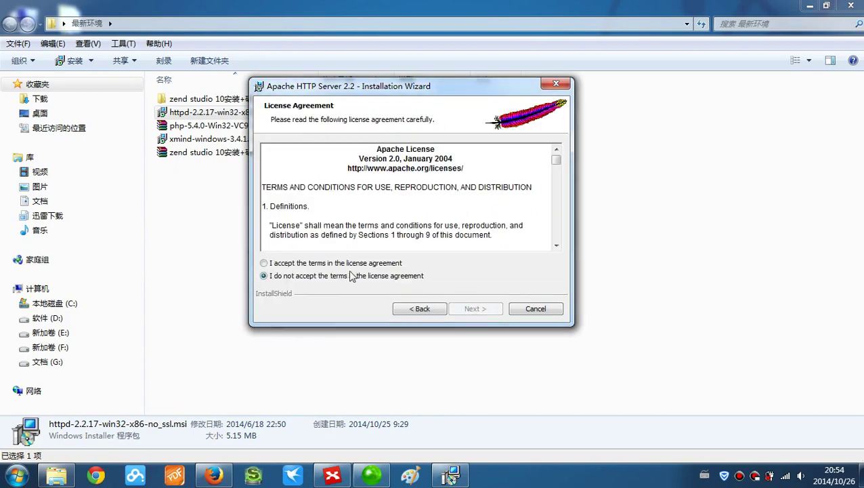
click(345, 264)
click(474, 309)
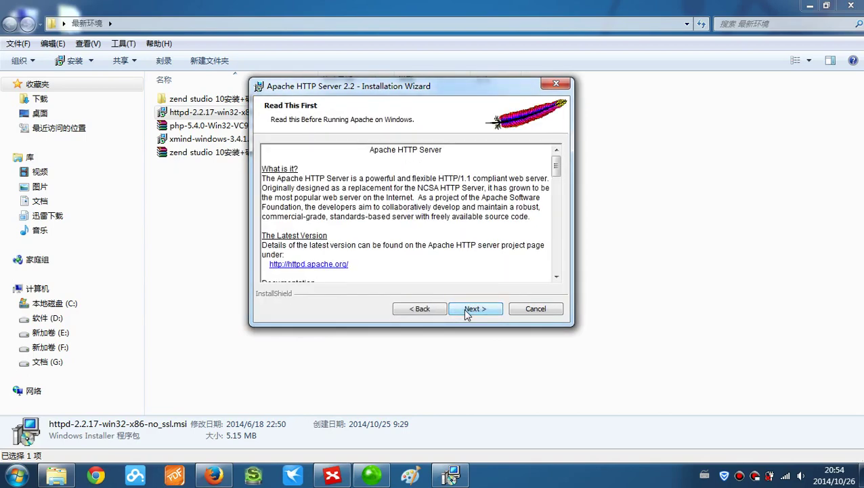
click(472, 310)
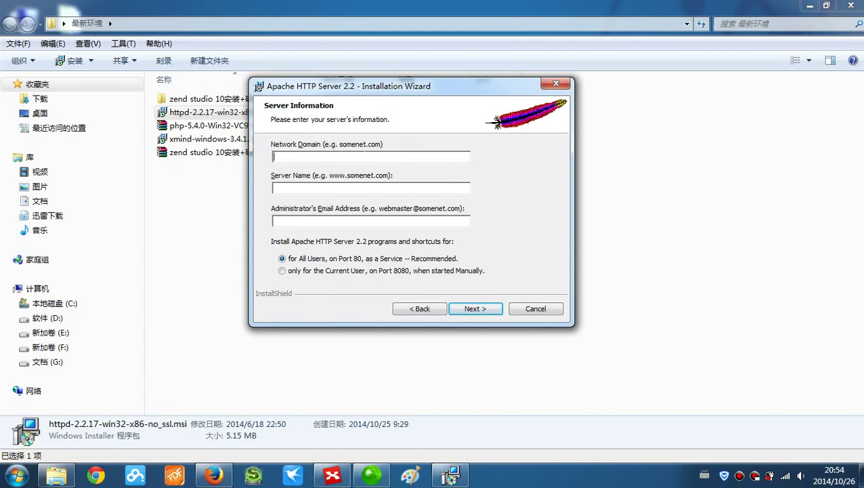
text(maizi)
text(.)
text(edu.com)
key(Tab)
text(www.maiziedu.com)
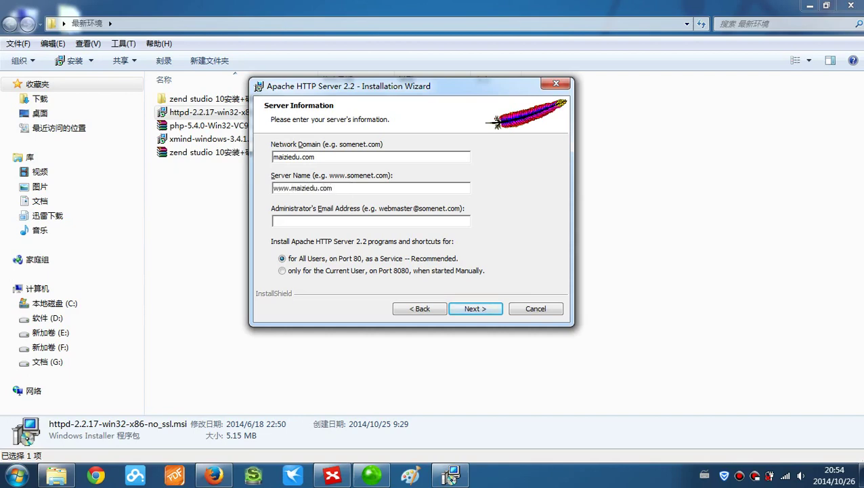
key(Tab)
click(475, 309)
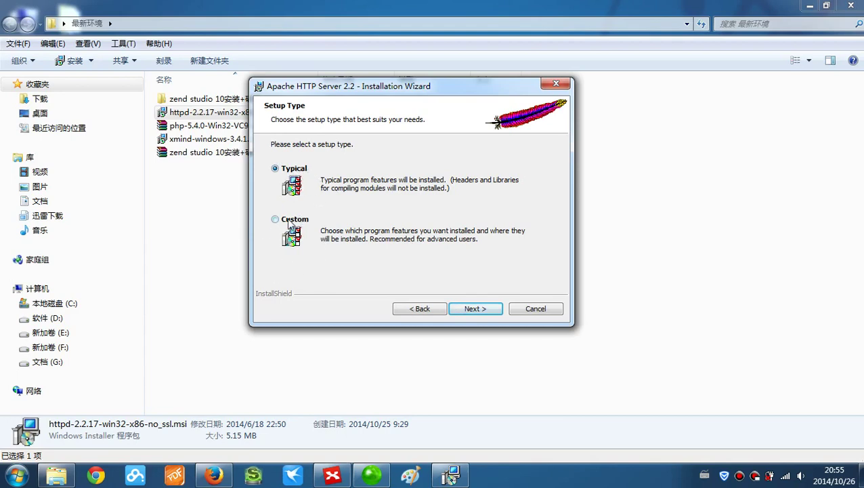
- Create a new folder named phpdev on drive G:
click(80, 362)
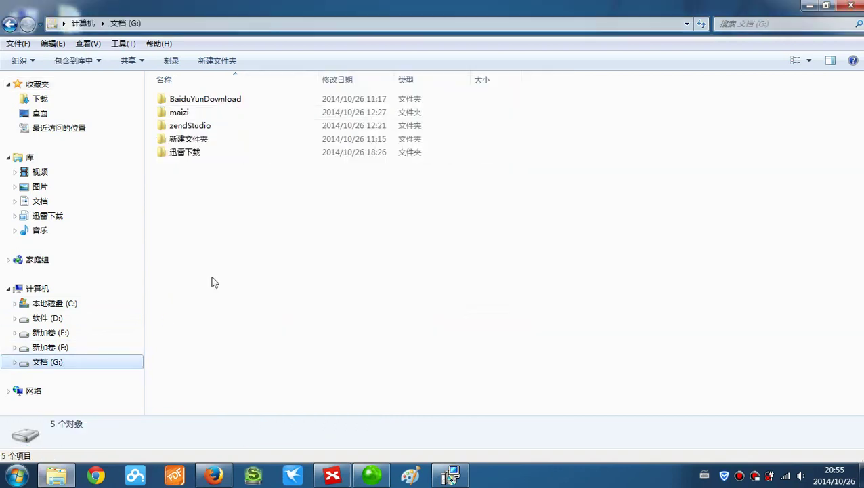
right_click(204, 193)
mouse_move(234, 365)
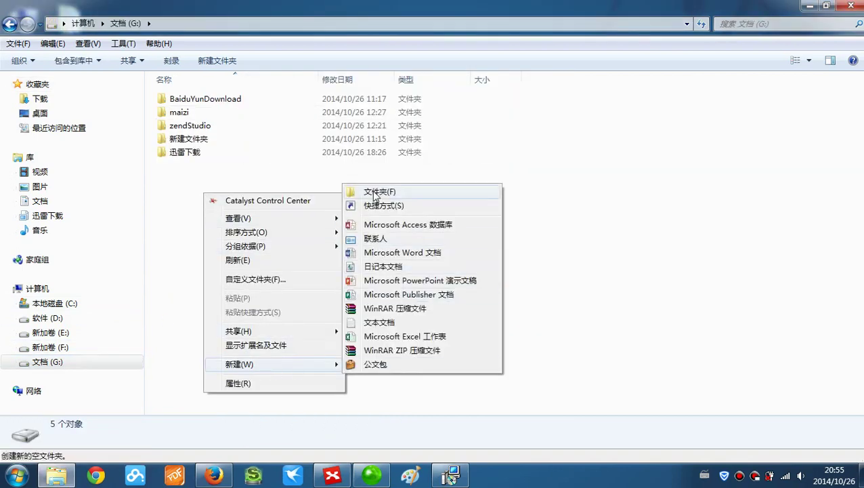
click(374, 194)
text(phpd)
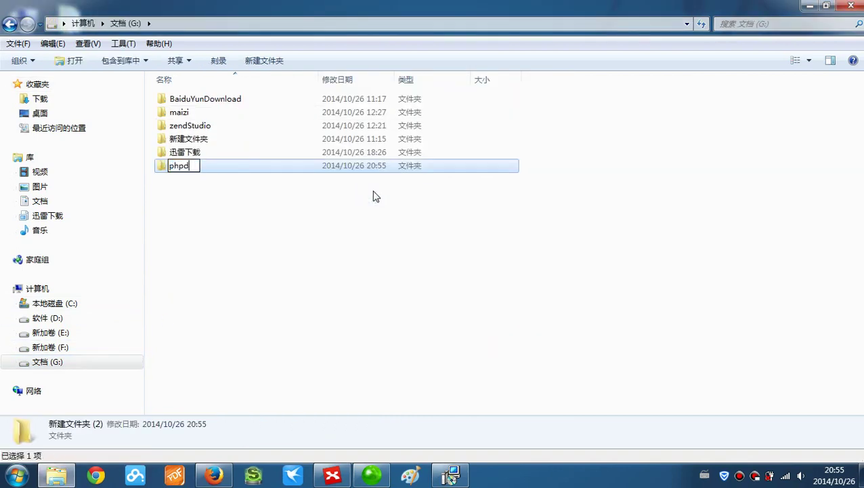
text(ev)
key(Return)
key(Return)
- Create an apache2.2 folder inside phpdev, then choose the Custom setup type in the wizard
right_click(315, 161)
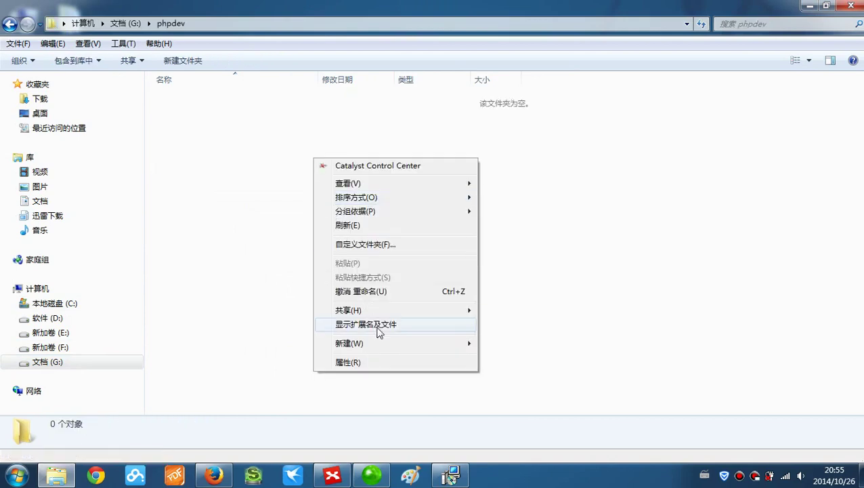
mouse_move(353, 342)
click(527, 174)
text(apa)
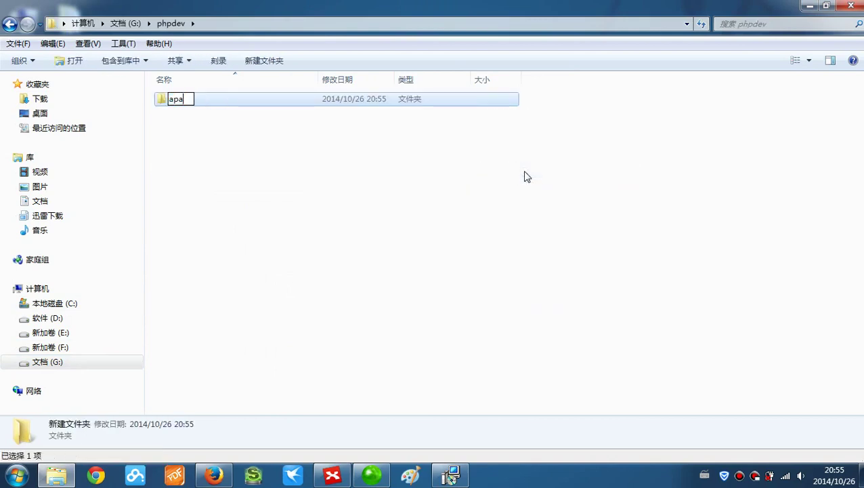
text(che2.2)
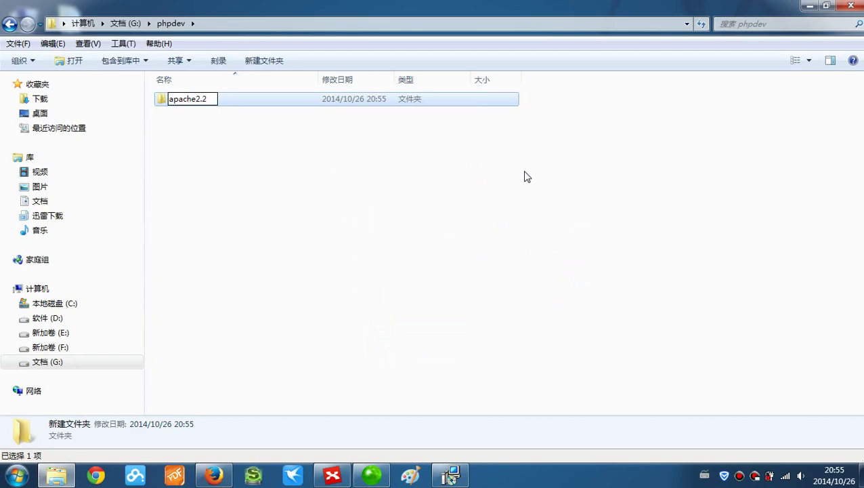
key(Return)
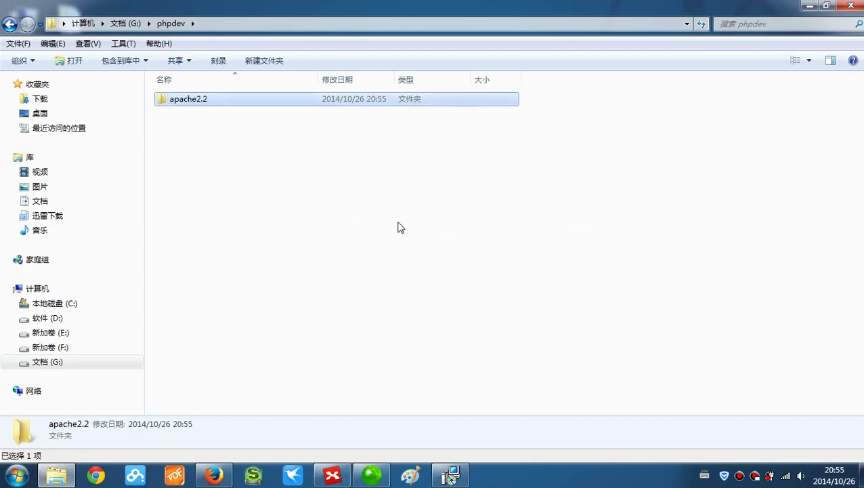
click(805, 9)
click(302, 219)
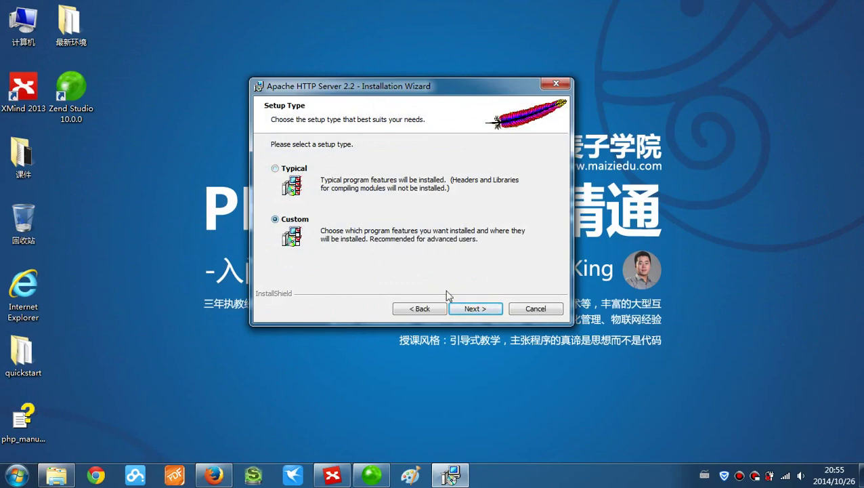
- Set the install destination to G:\phpdev\apache2.2\ and install Apache 2.2.17
click(482, 310)
click(523, 276)
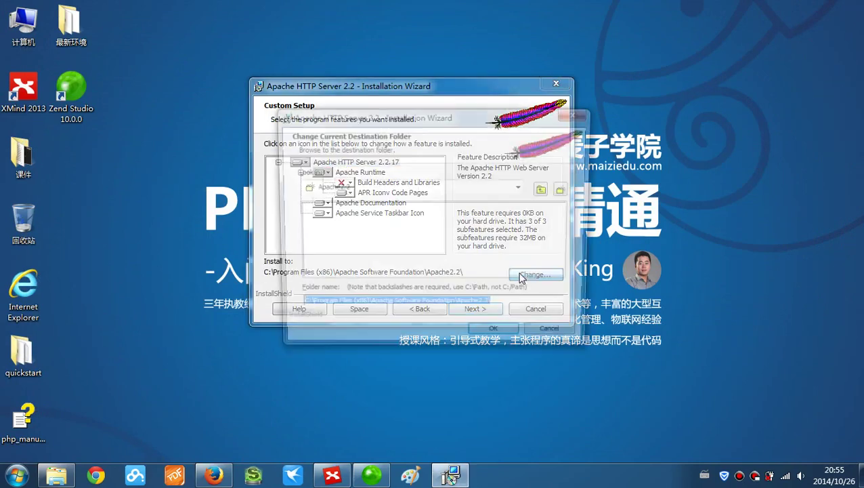
click(522, 187)
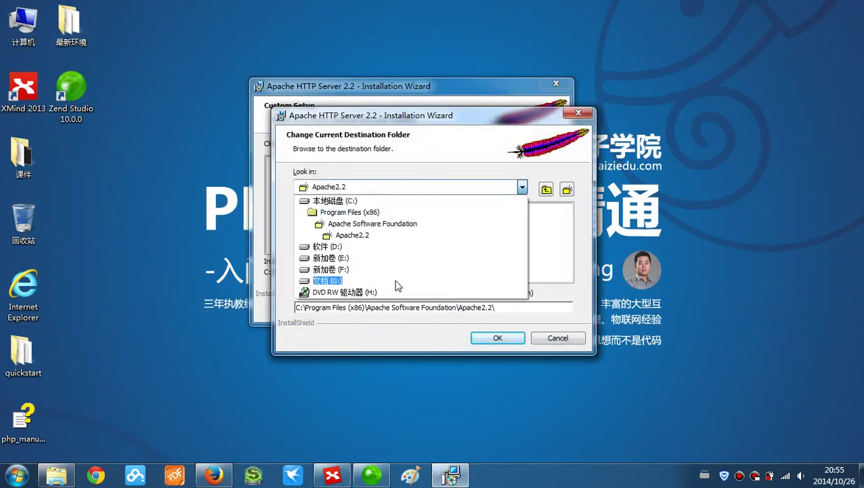
click(397, 281)
double_click(324, 229)
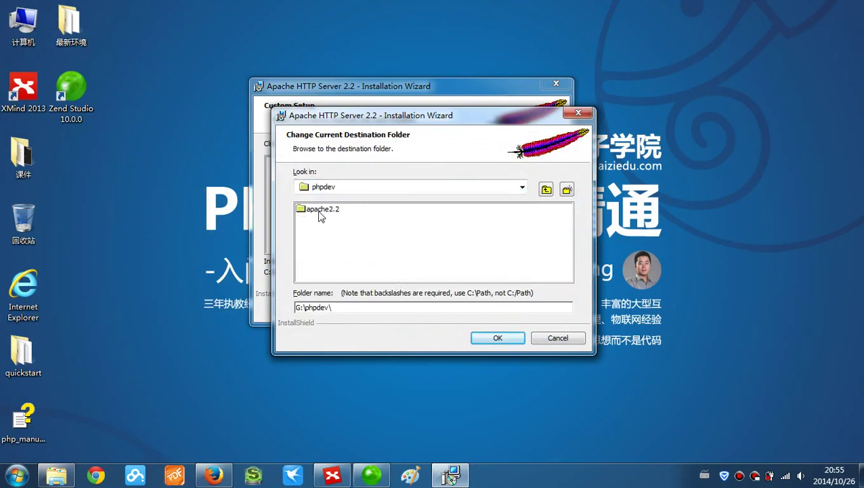
double_click(319, 211)
click(498, 338)
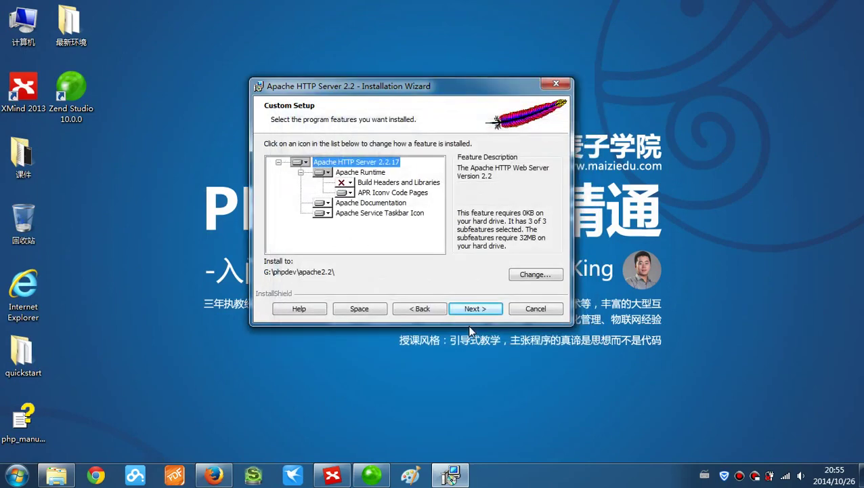
click(473, 309)
click(473, 310)
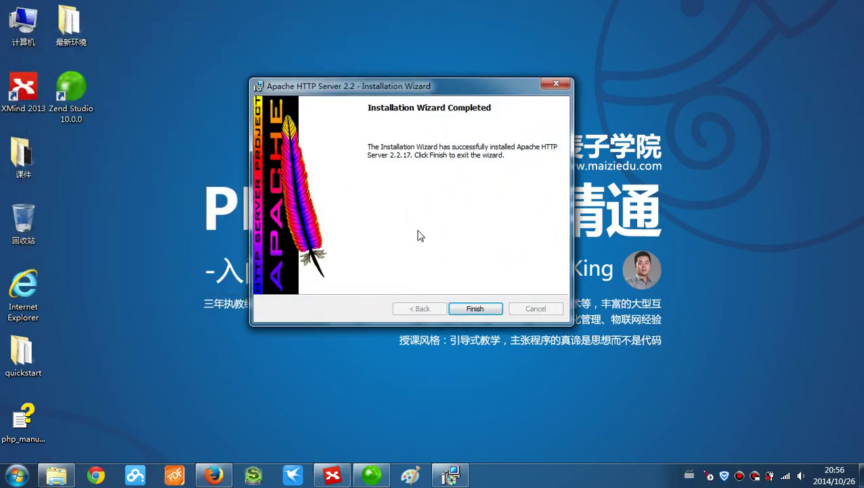
- Close the finished wizard and open Apache Service Monitor from the tray icon
click(482, 306)
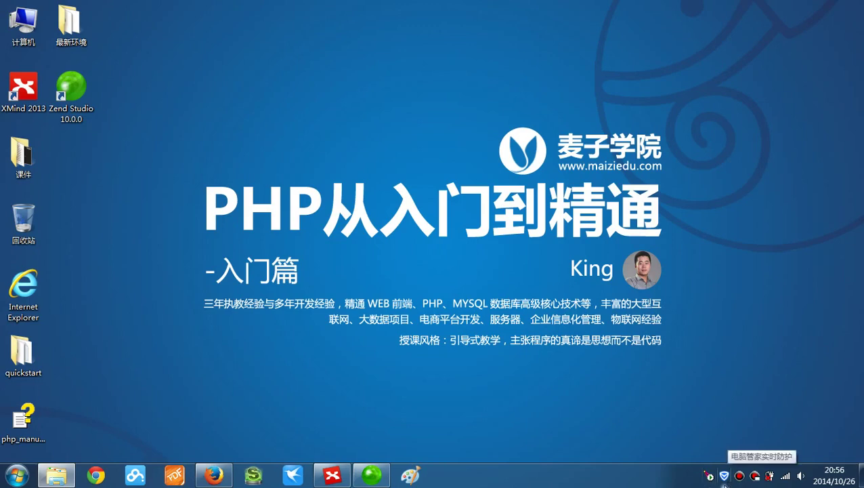
mouse_move(705, 483)
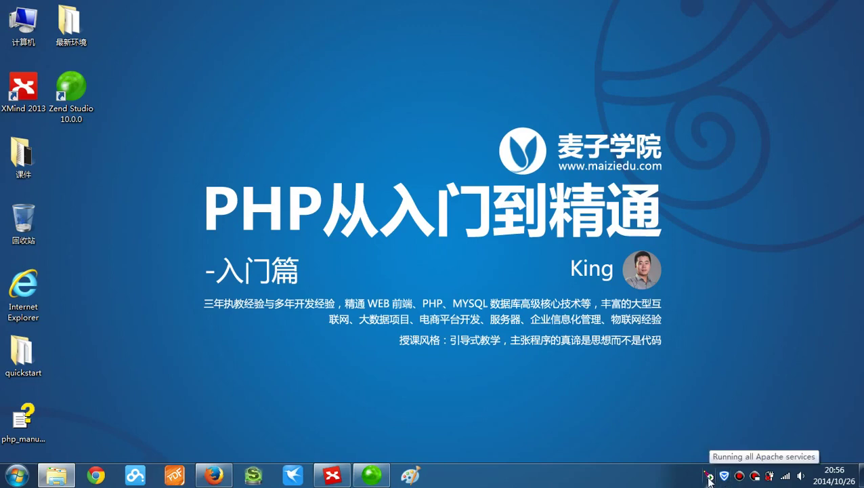
right_click(709, 477)
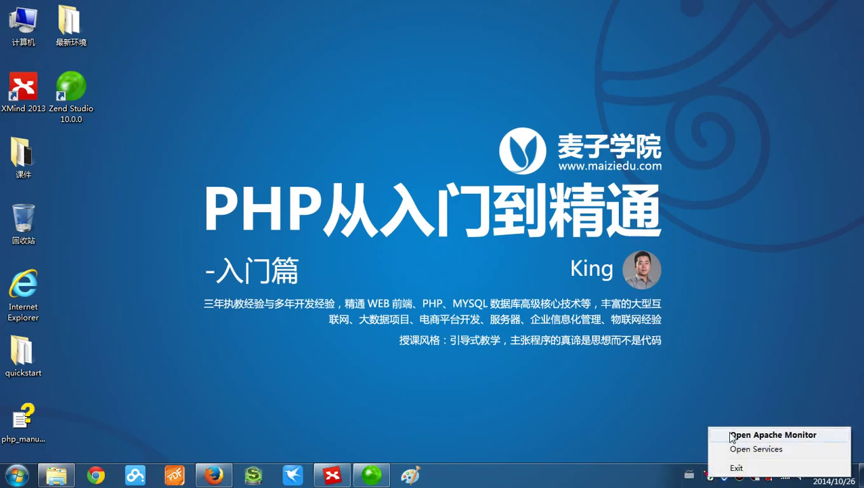
click(731, 437)
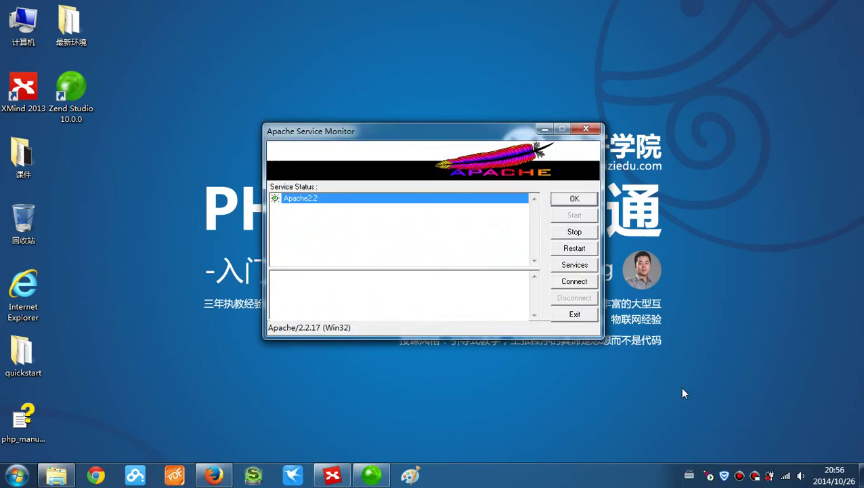
- Stop, start and restart the Apache2.2 service, then close the monitor
click(566, 233)
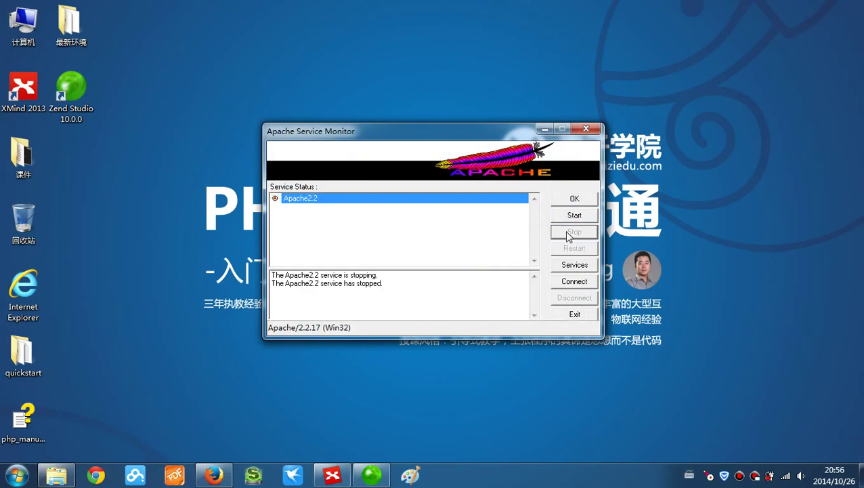
click(569, 216)
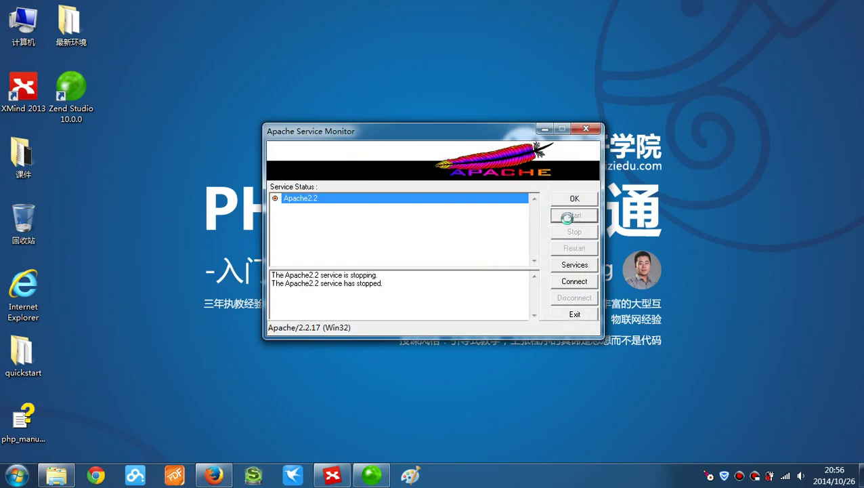
click(572, 249)
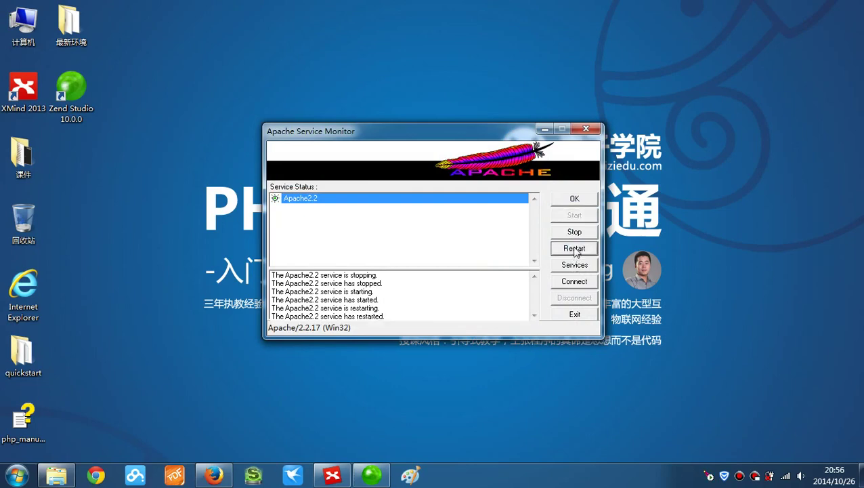
click(587, 129)
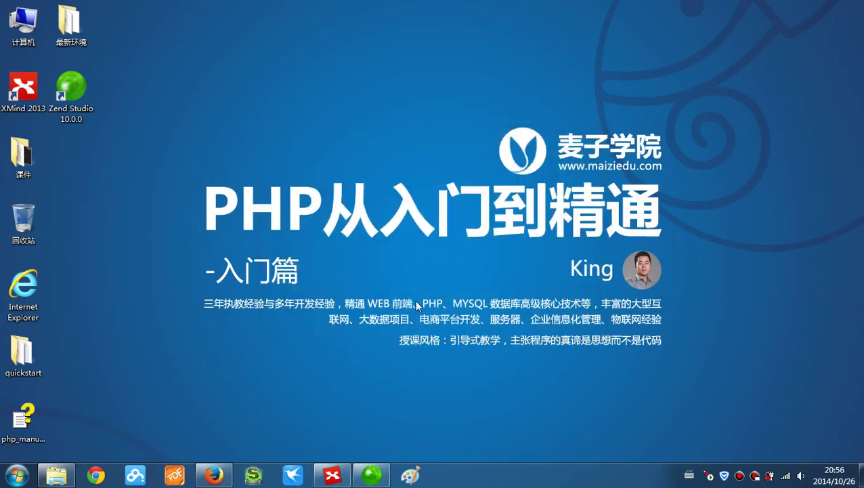
- Load 127.0.0.1 in a new Firefox tab to see Apache's 'It works!' page
click(214, 475)
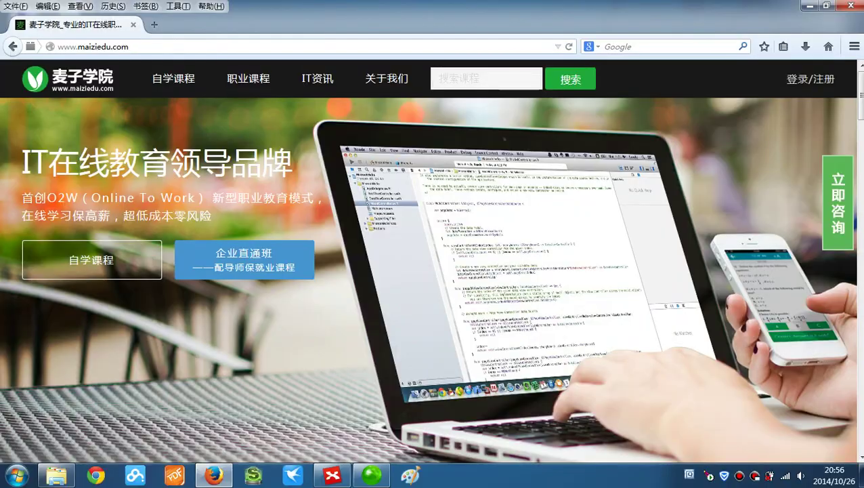
click(155, 25)
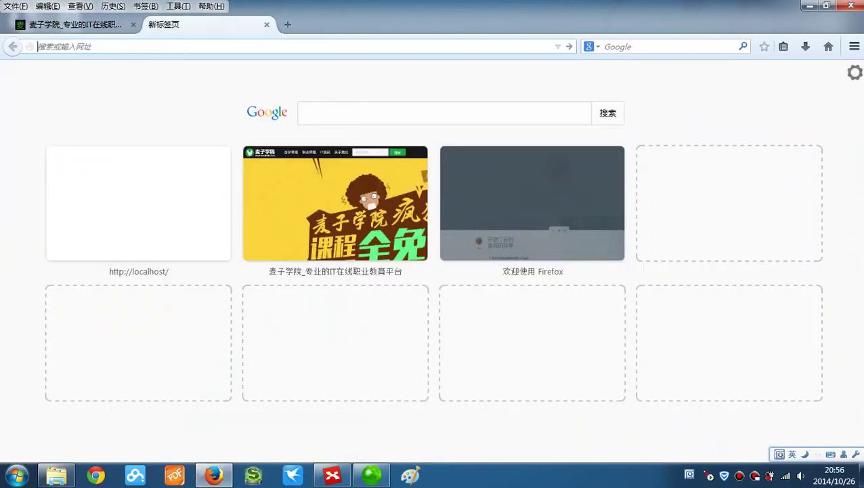
text(127.0.0.1)
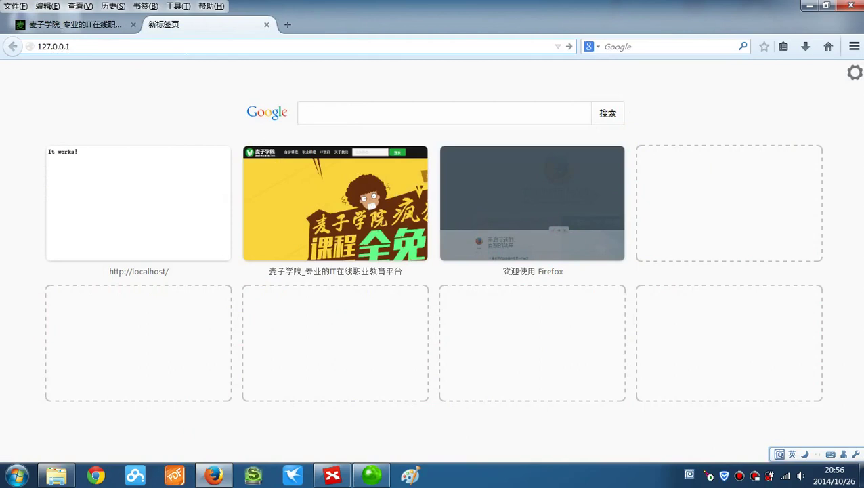
key(Return)
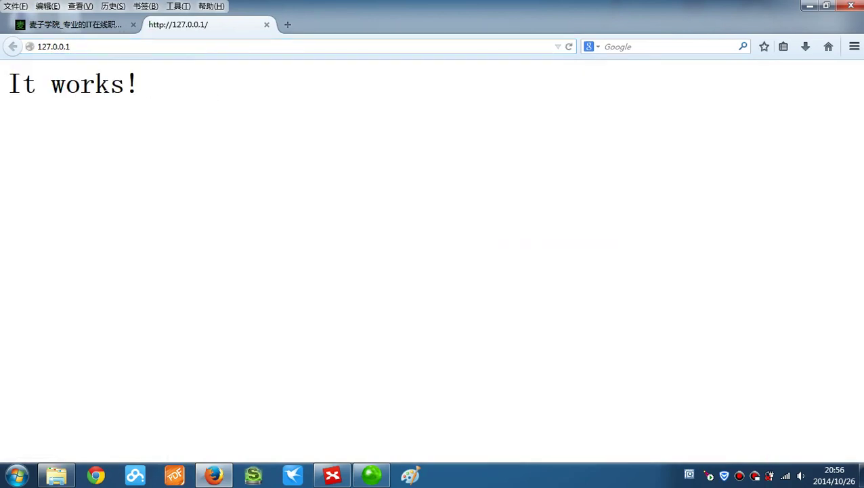
drag(139, 84, 8, 85)
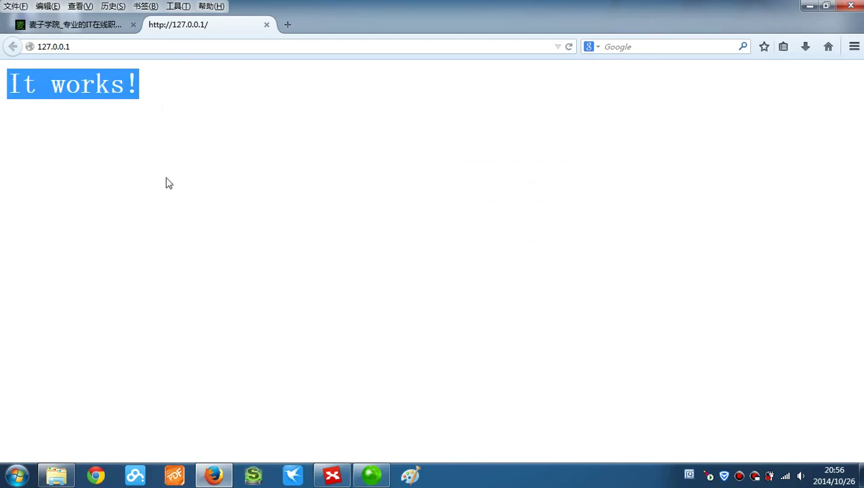
click(226, 149)
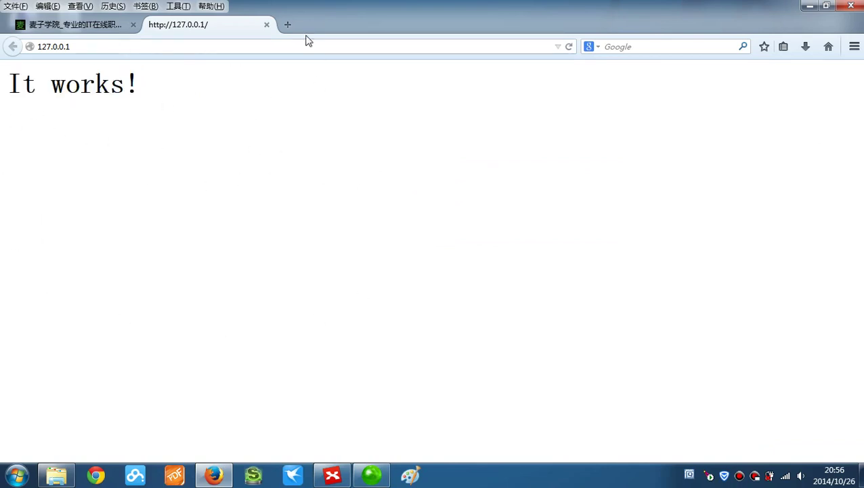
- Confirm localhost also shows 'It works!' in a second tab, then open a blank third tab
click(287, 24)
text(localhost)
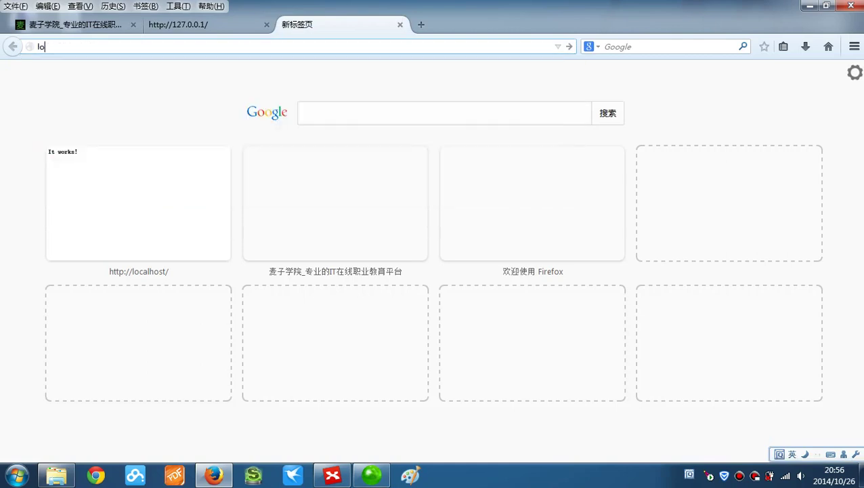
key(Return)
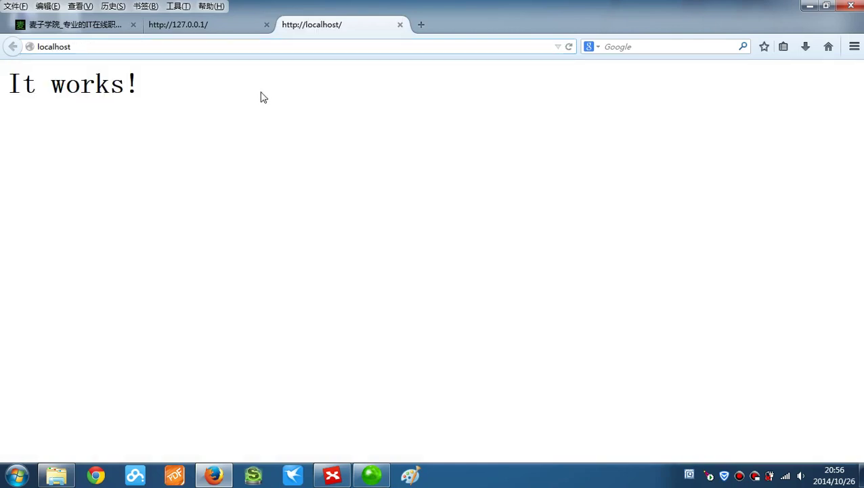
drag(260, 94, 4, 88)
click(236, 150)
click(421, 24)
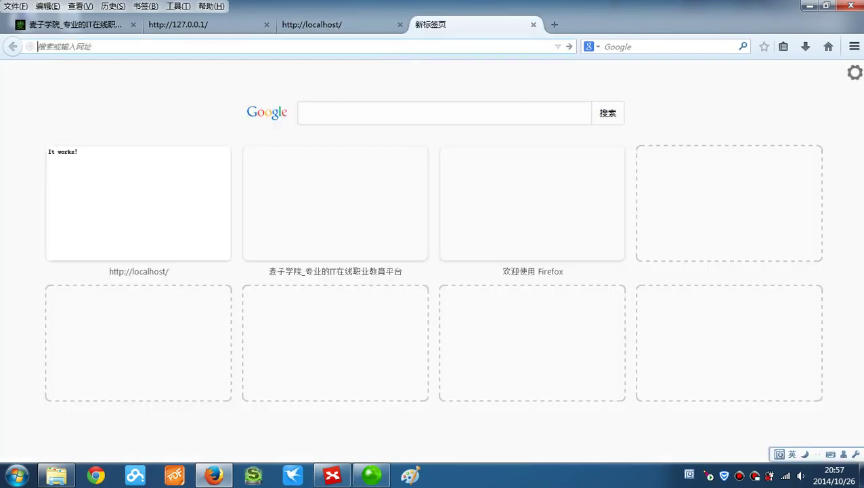
key(super+r)
- Run ipconfig in Command Prompt to find IPv4 address 192.168.1.102, then close it
key(Return)
text(i)
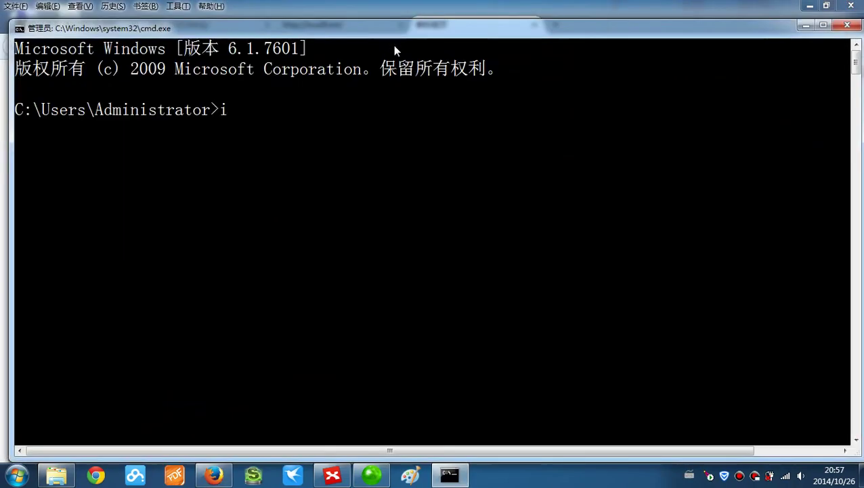
text(pconfig)
key(Return)
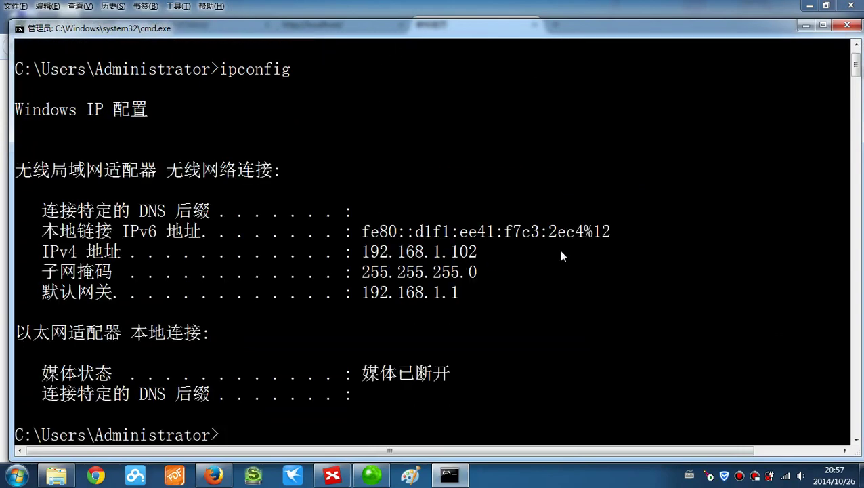
click(852, 29)
- Load 192.168.1.102 in the new tab to confirm 'It works!', then minimize Firefox
text(1)
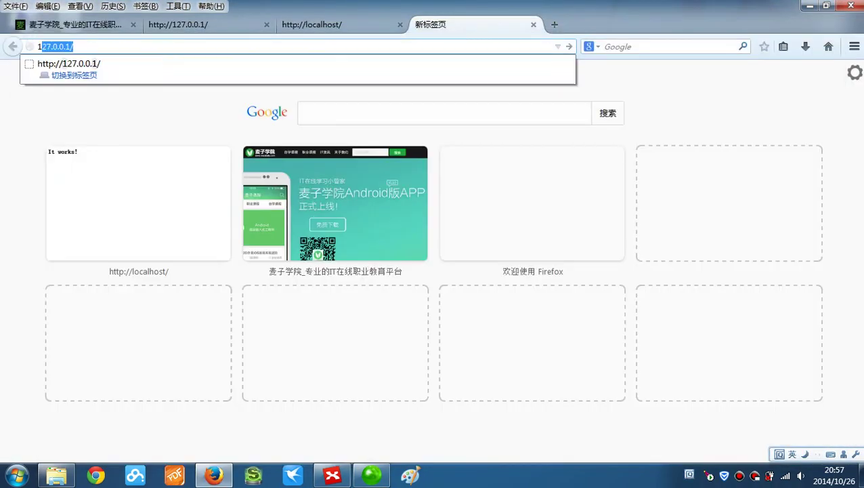
text(92.)
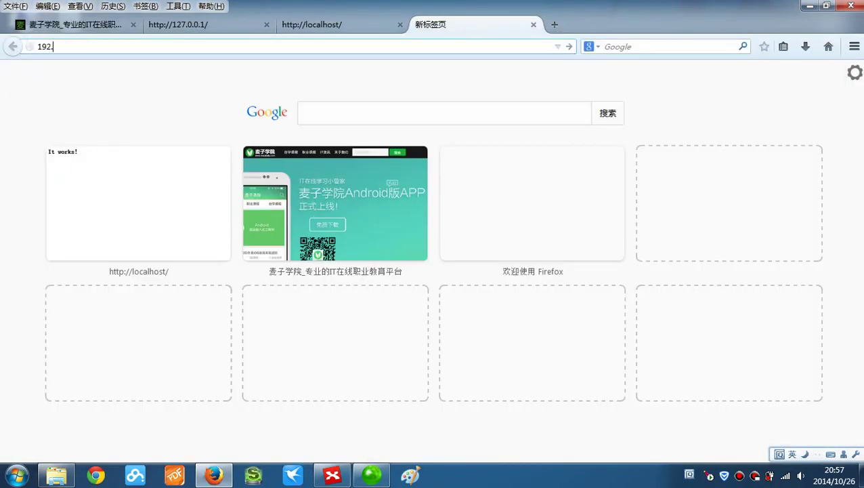
text(168.1.102)
key(Return)
drag(130, 81, 16, 70)
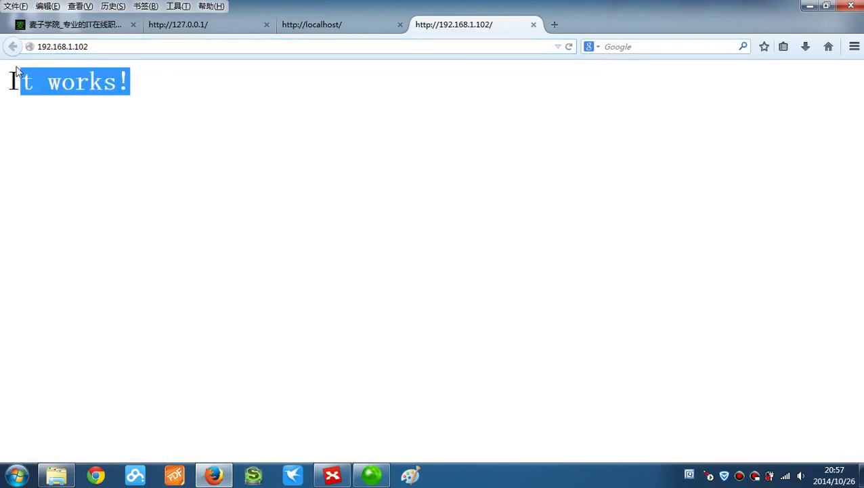
click(277, 179)
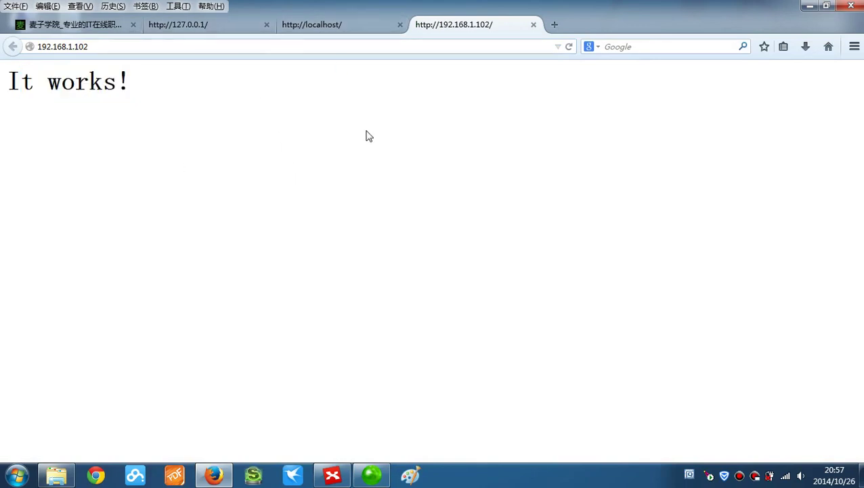
click(810, 5)
- Add a PHP环境搭建 branch to the central topic in XMind
mouse_move(356, 482)
click(332, 476)
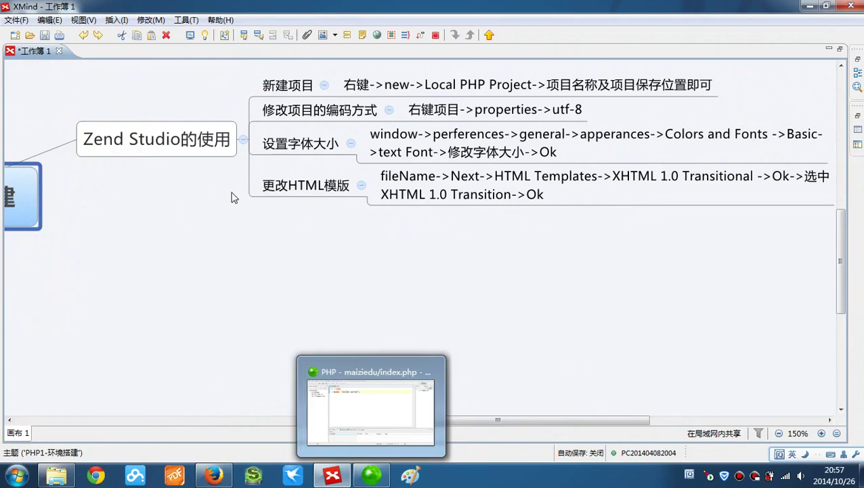
key(Tab)
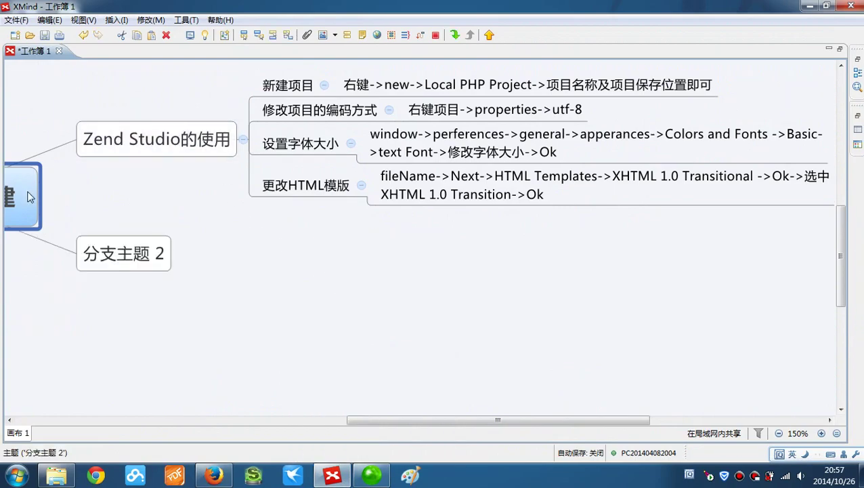
click(105, 272)
text(P)
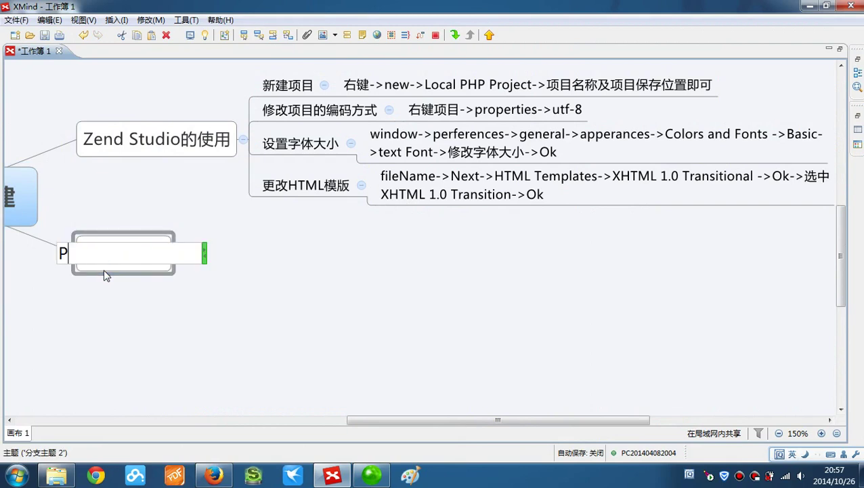
text(HPhuanjing)
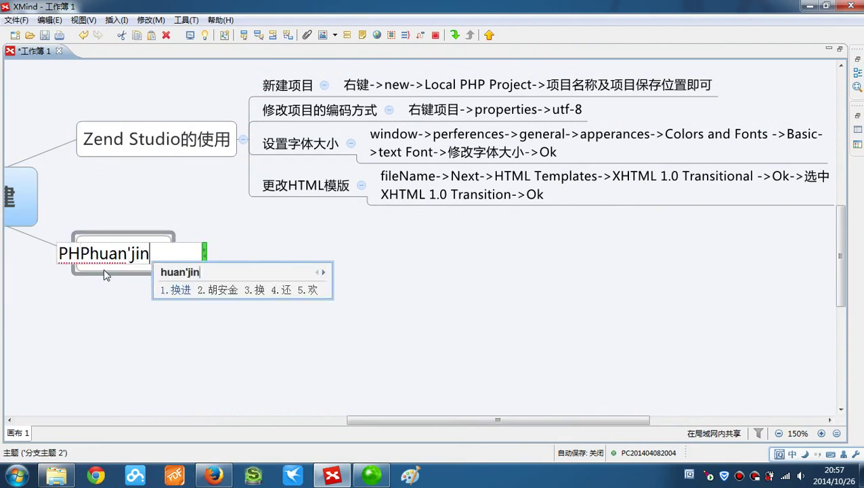
key(space)
text(dajian)
key(space)
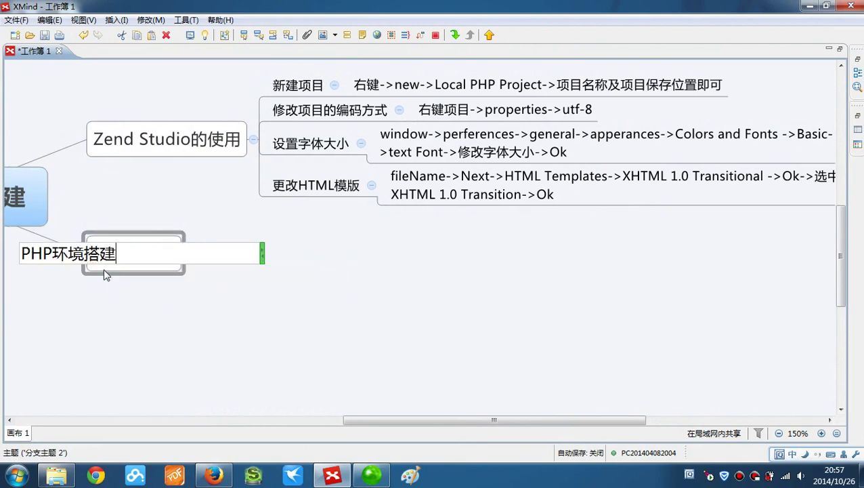
key(Return)
- Add the child topic Apache服务器 under PHP环境搭建
key(Tab)
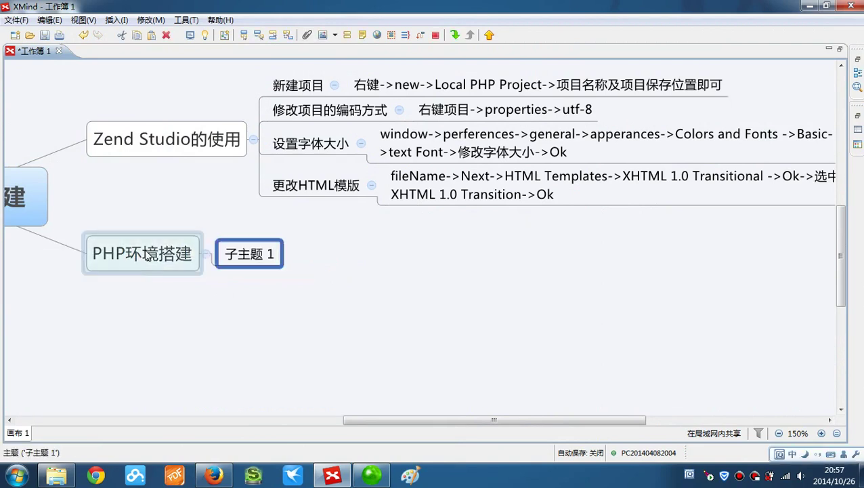
double_click(248, 255)
text(Apache)
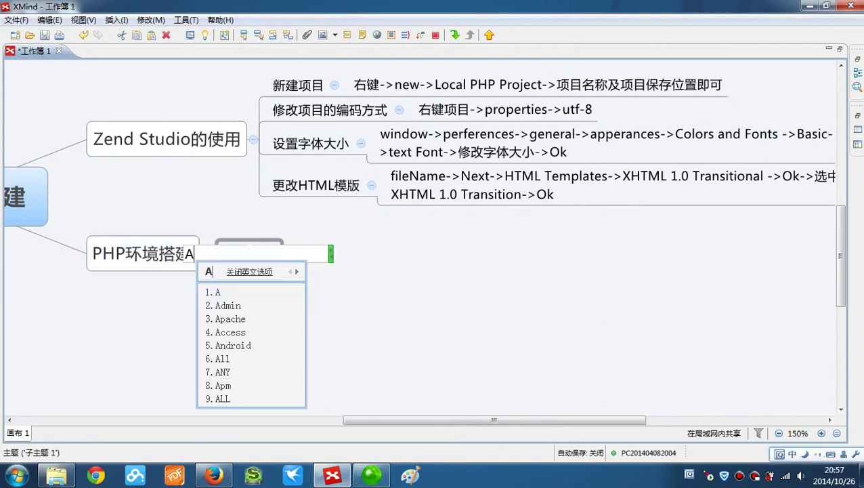
key(Return)
text(fuwuqi)
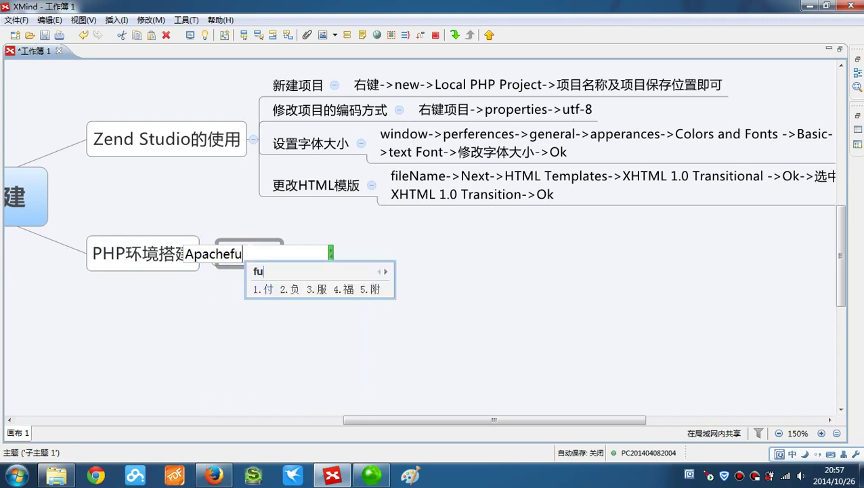
key(space)
click(280, 276)
click(280, 266)
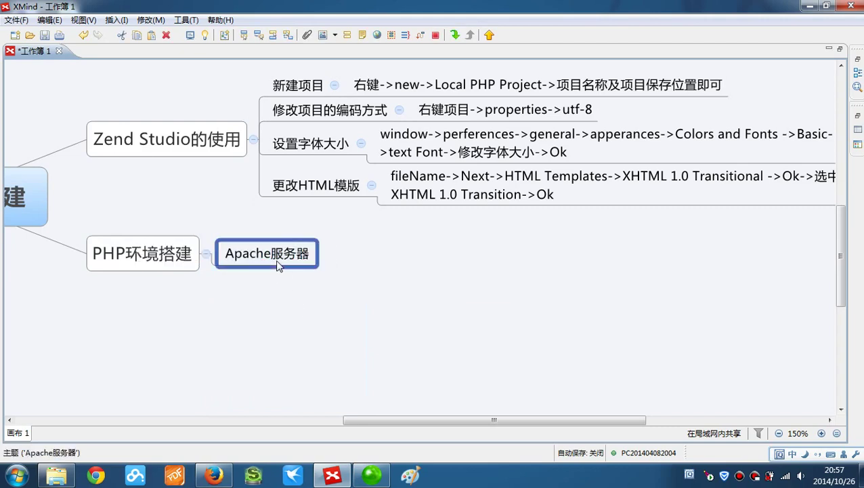
- Add 访问Apache服务器 under Apache服务器 with a new blank subtopic beneath it
key(Tab)
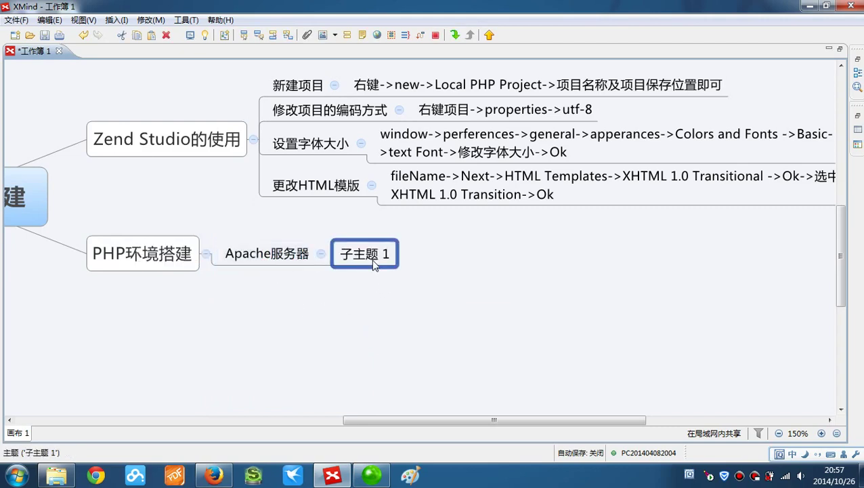
double_click(371, 256)
text(fangwen)
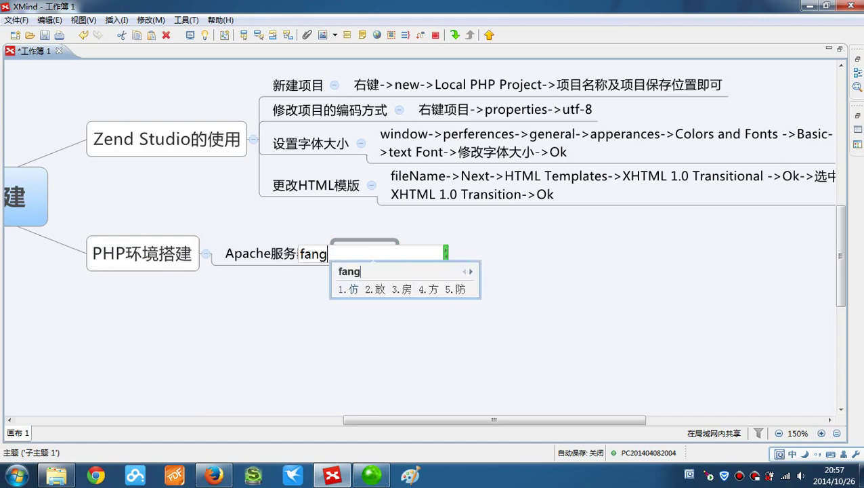
key(space)
text(Apache)
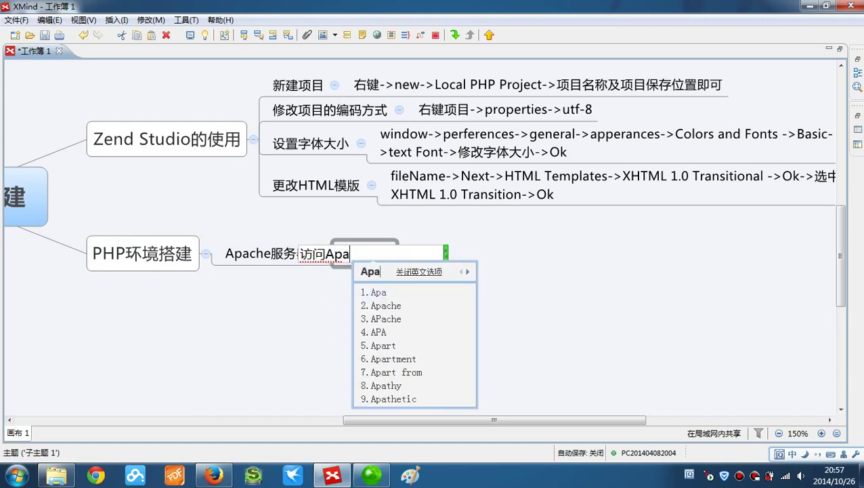
key(space)
text(fuwq)
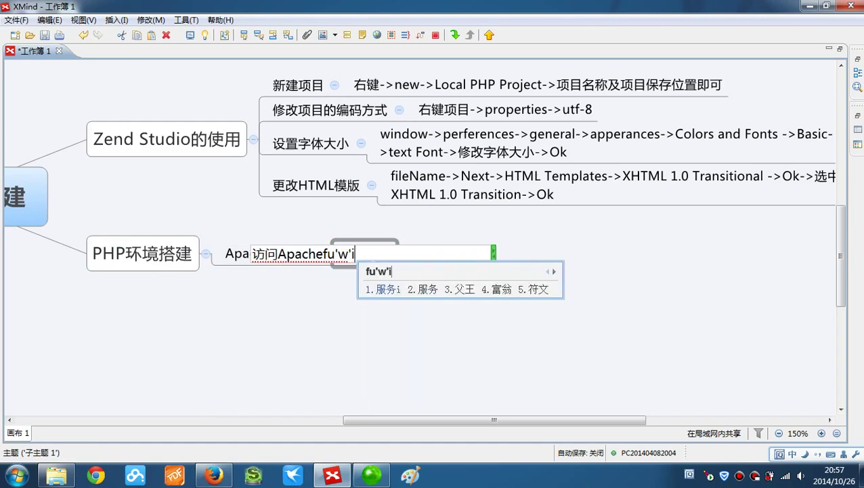
key(space)
key(Return)
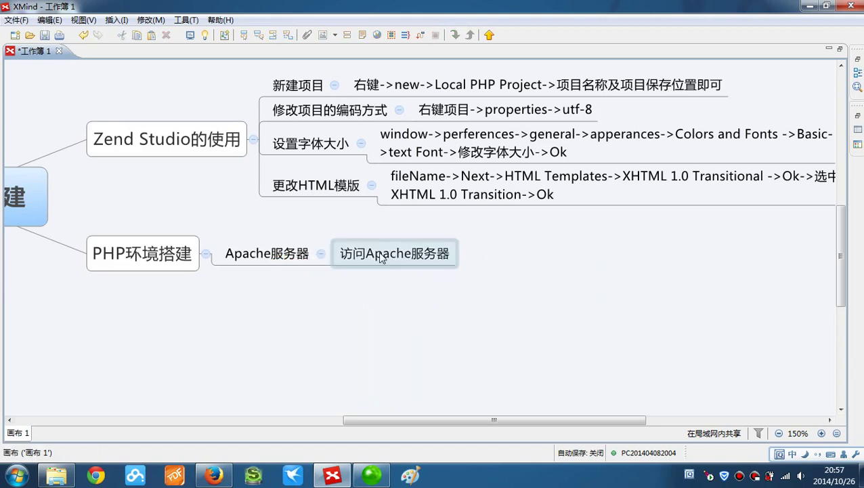
key(Tab)
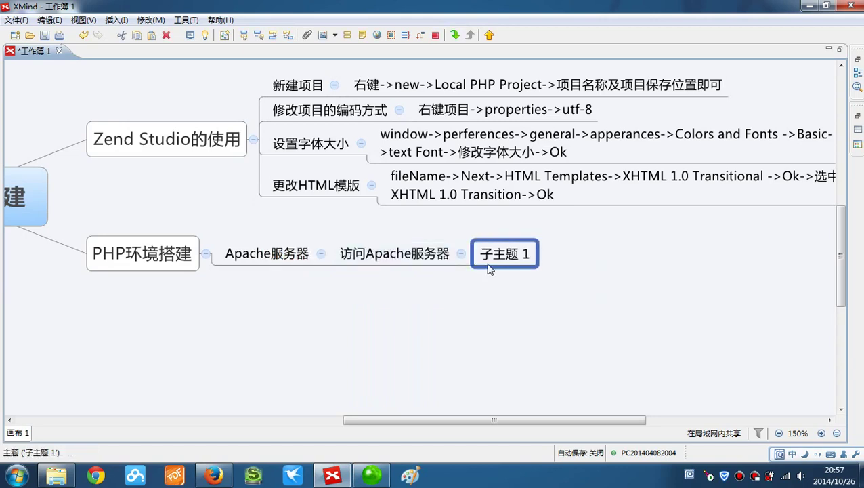
double_click(488, 263)
text(12)
key(BackSpace)
key(BackSpace)
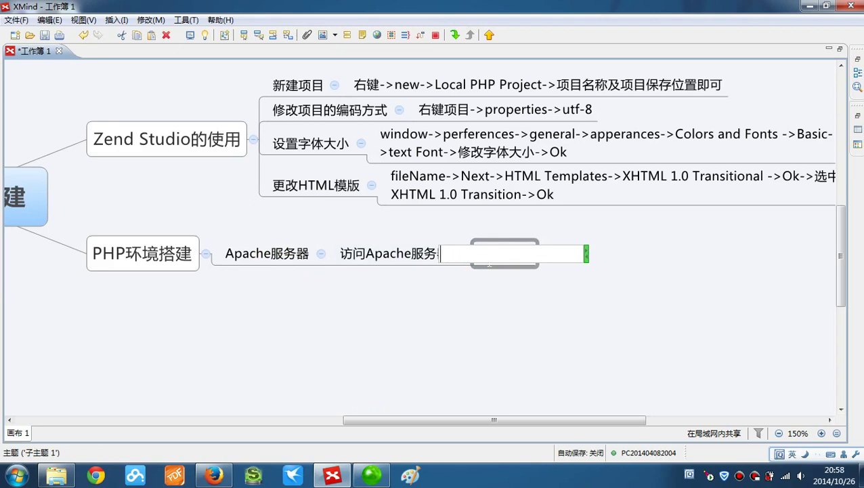
text(http://12)
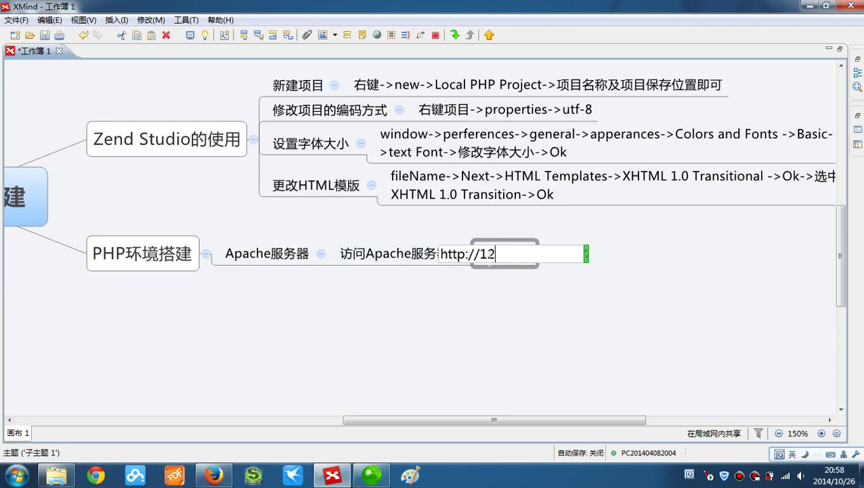
text(7.0.0.1)
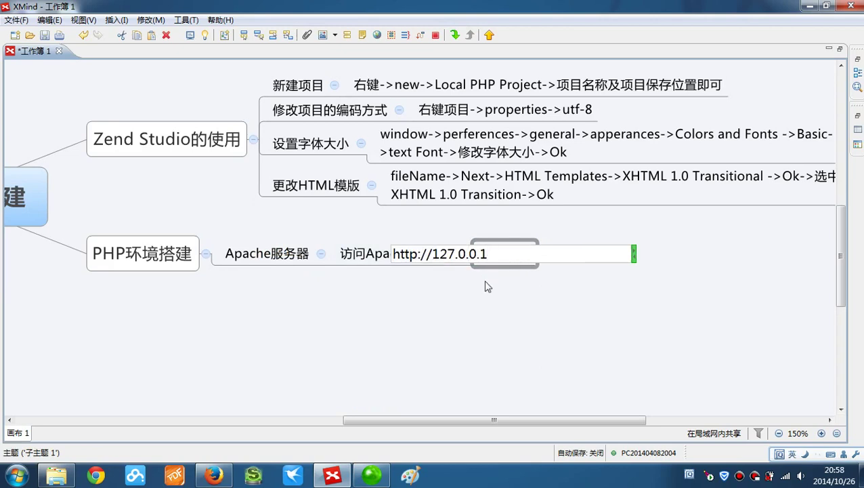
key(Return)
click(409, 259)
key(Tab)
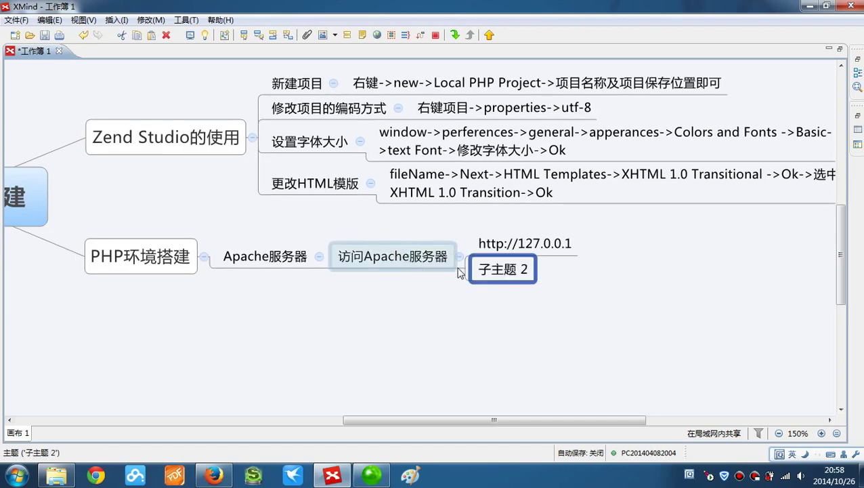
text(http:/)
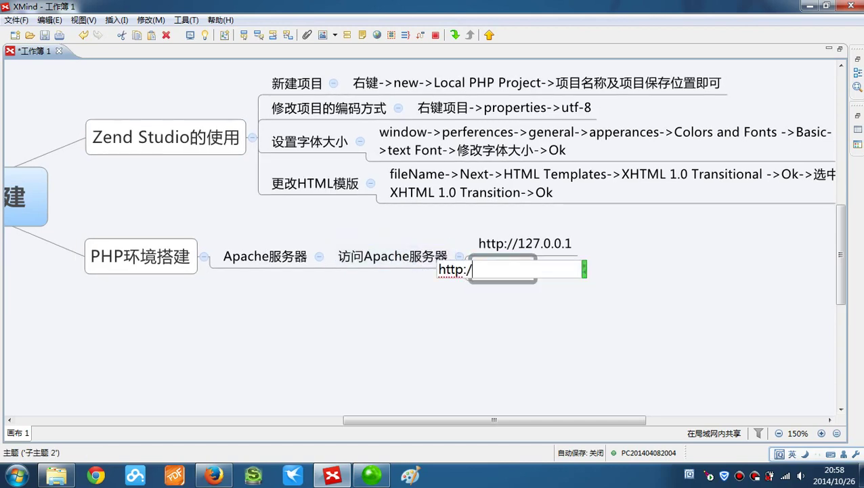
text(/localhost)
key(Return)
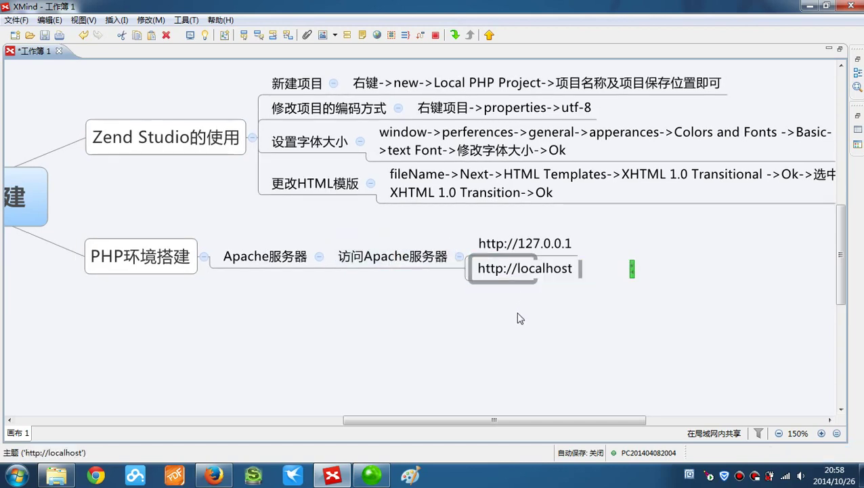
click(374, 254)
key(Tab)
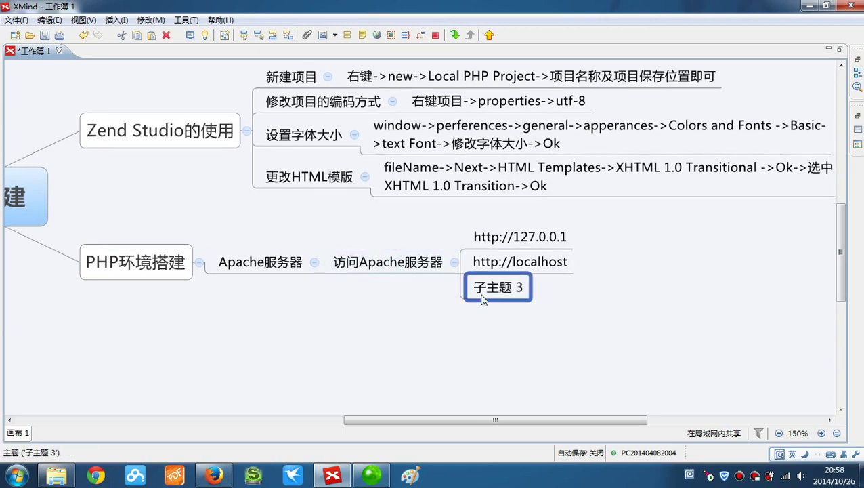
text(http://)
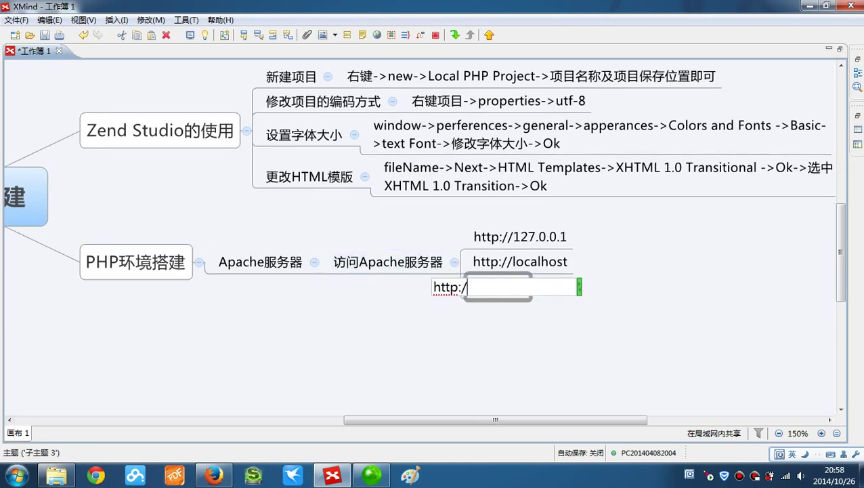
key(shift)
text(ip)
key(space)
text(dizhi)
key(space)
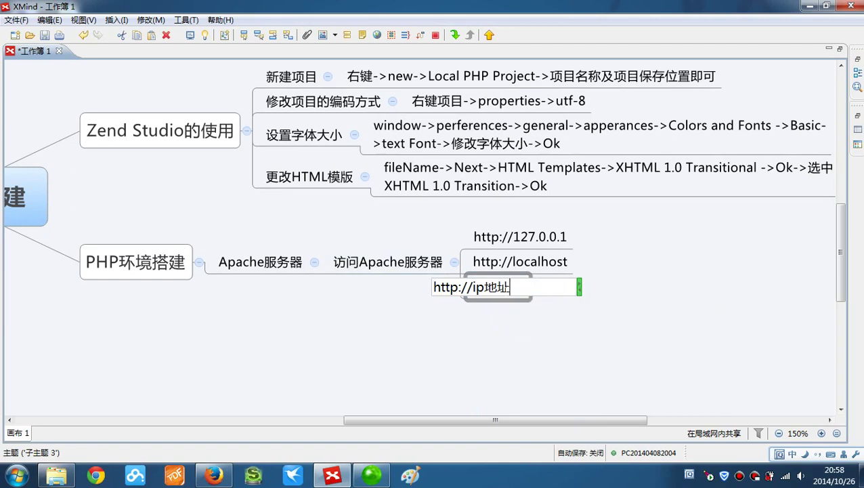
key(Return)
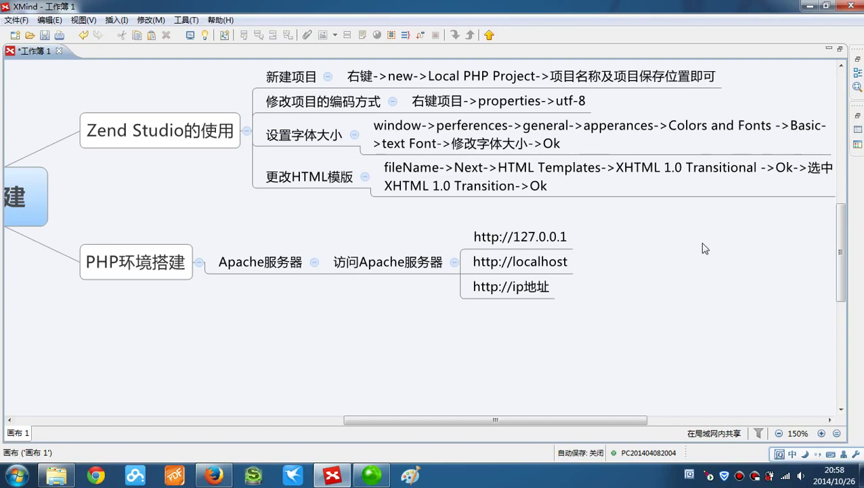
- Minimize XMind, browse the phpdev window to apache2.2\conf and select httpd.conf
click(810, 7)
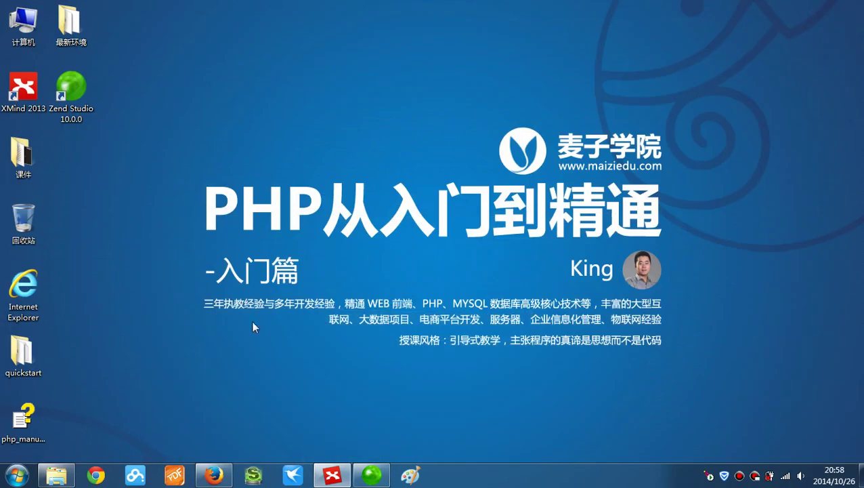
click(57, 474)
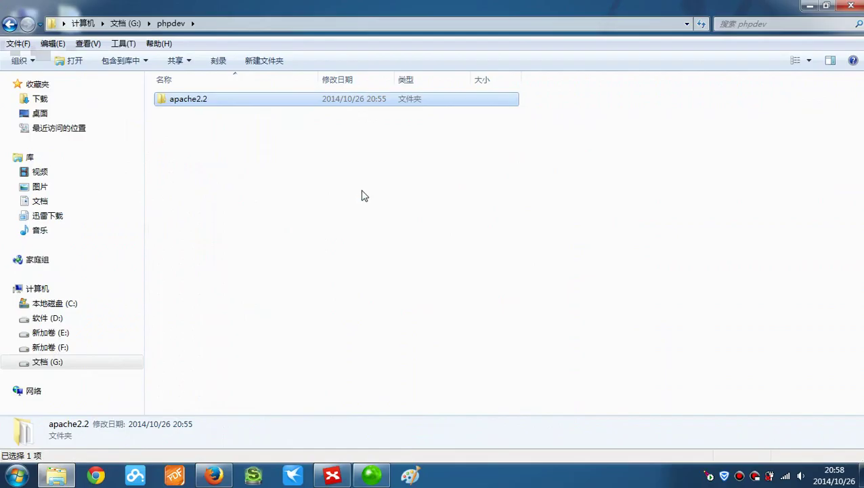
double_click(232, 103)
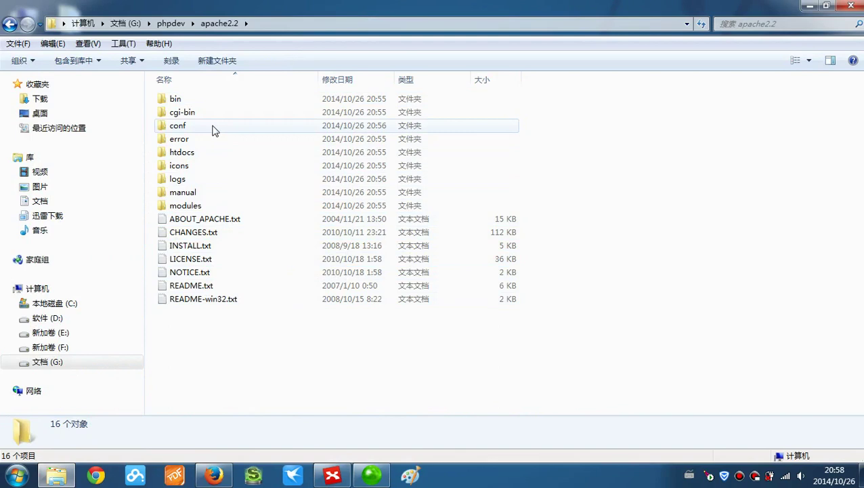
mouse_move(212, 130)
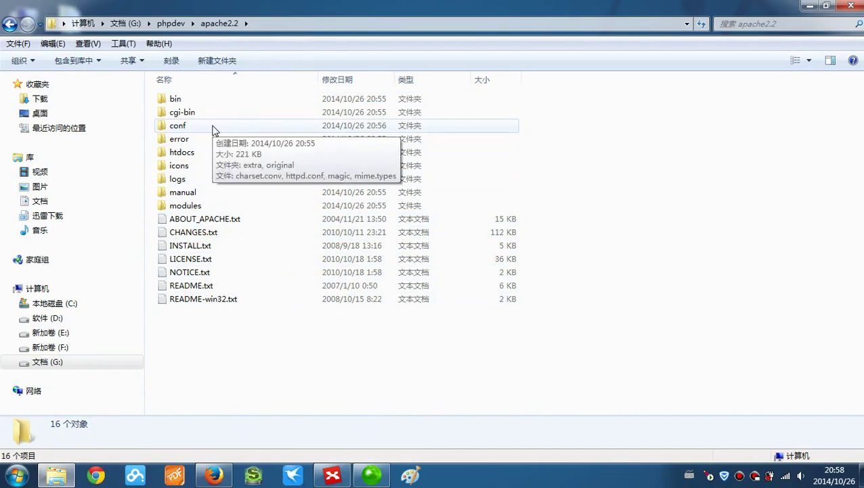
mouse_move(191, 158)
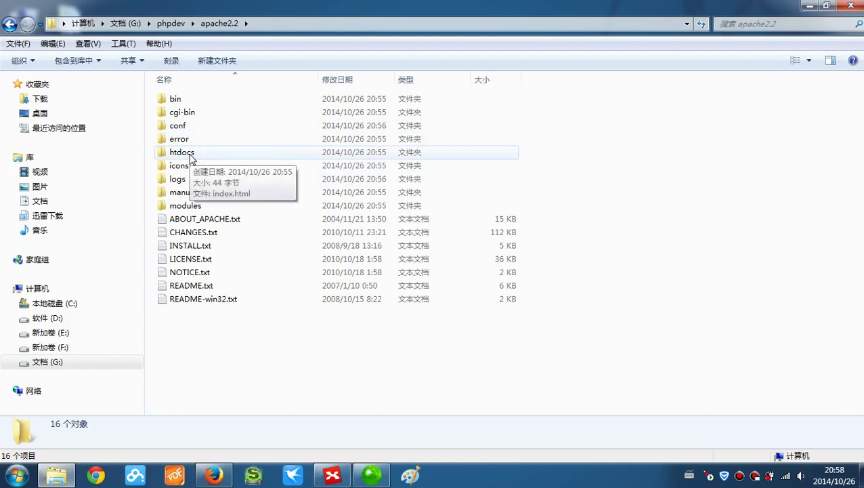
double_click(211, 128)
click(219, 140)
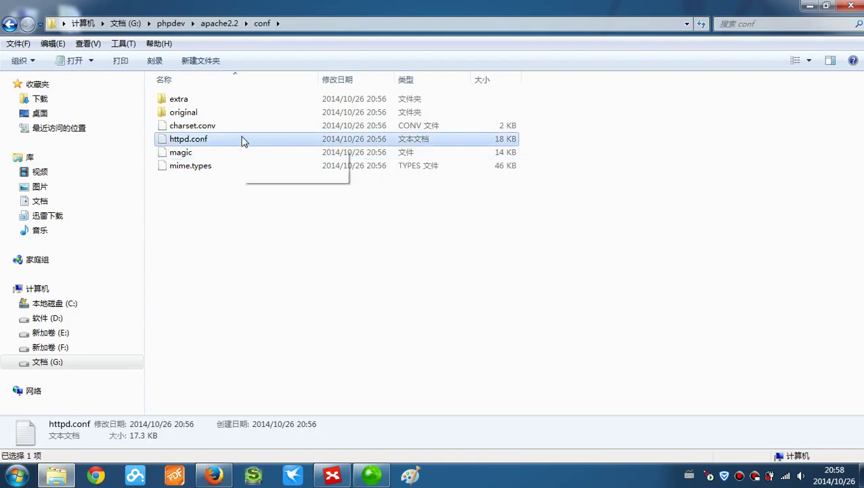
- Open httpd.conf maximized in Notepad and highlight the ServerRoot path and Listen 80
double_click(244, 140)
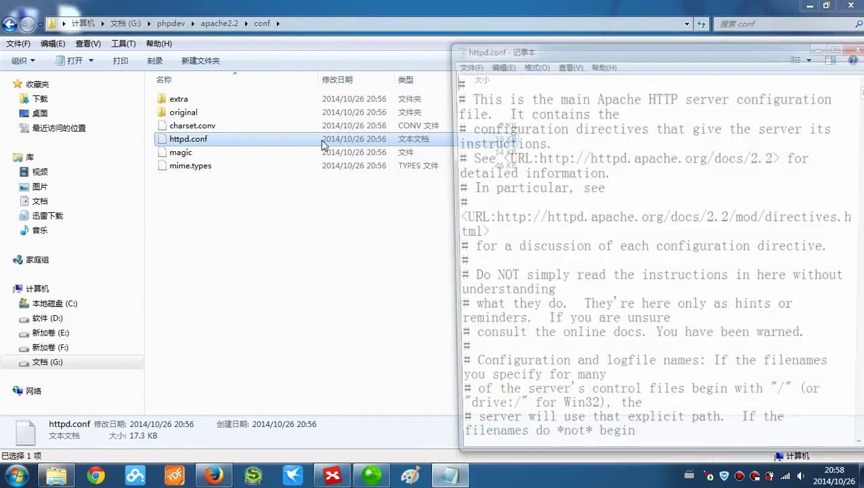
double_click(670, 52)
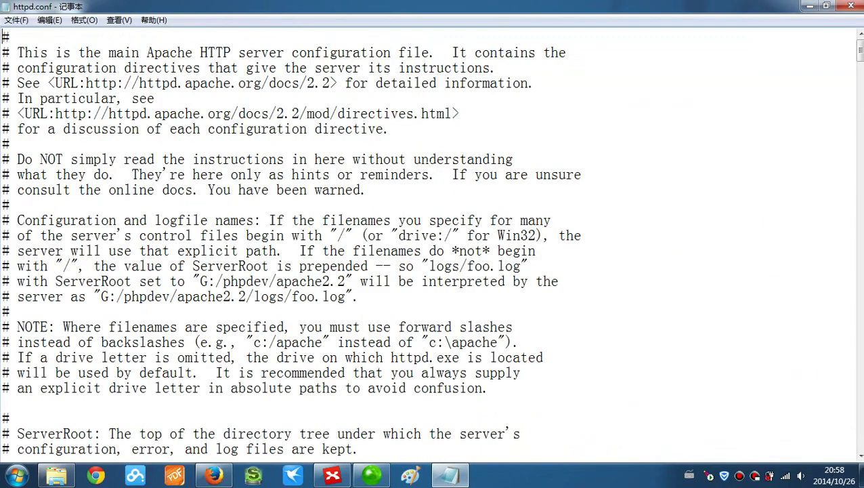
scroll(432, 244, down, 3)
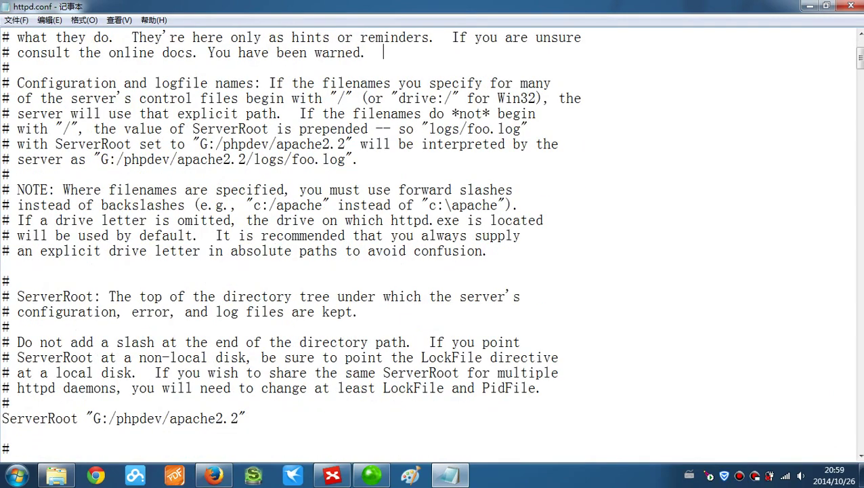
scroll(432, 244, down, 4)
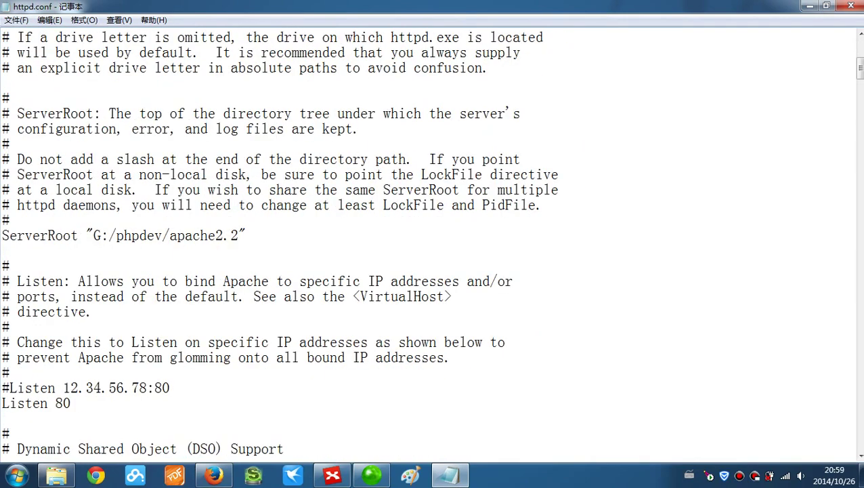
drag(16, 235, 216, 235)
click(215, 235)
scroll(215, 235, down, 4)
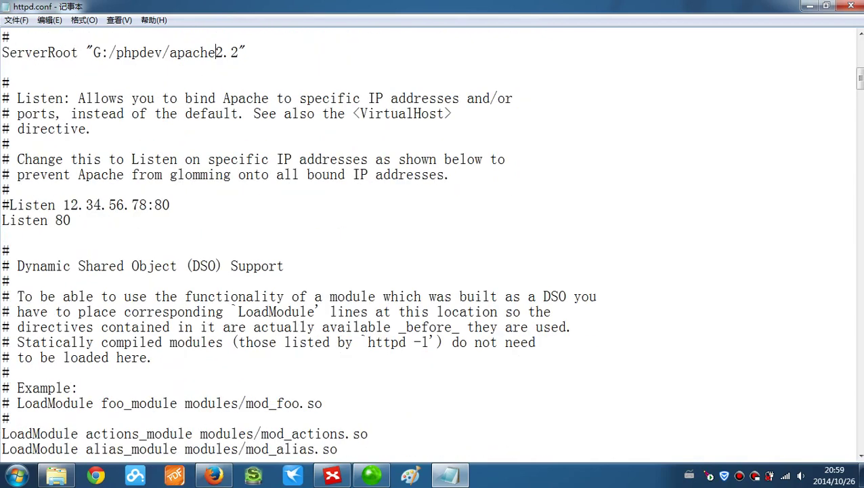
drag(71, 220, 3, 220)
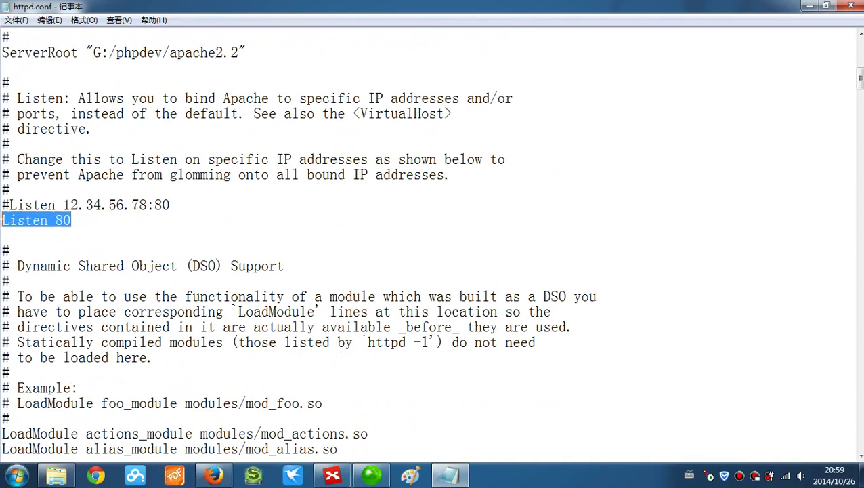
key(End)
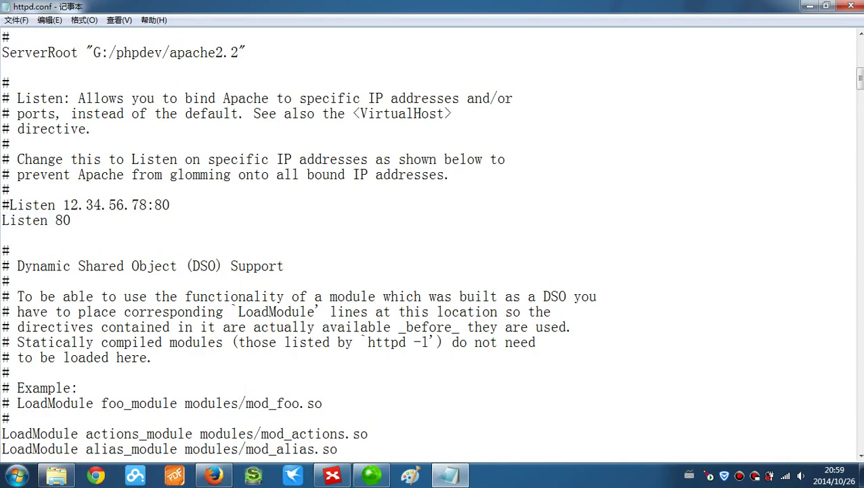
scroll(432, 243, down, 20)
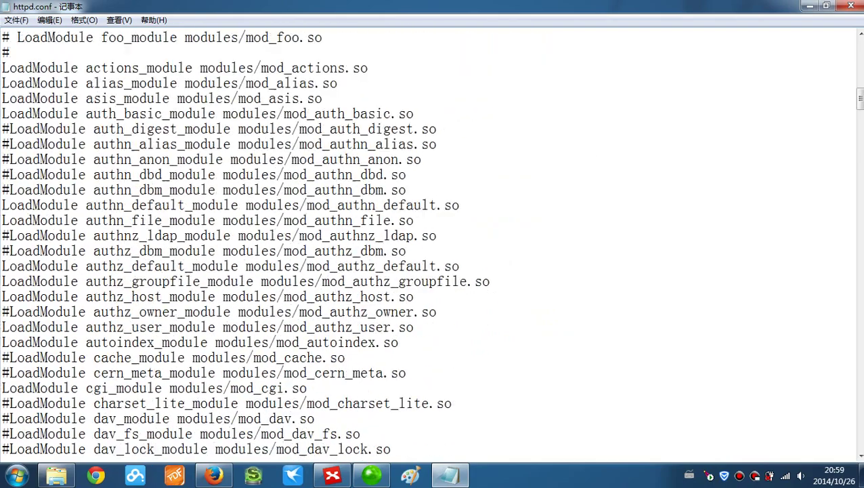
scroll(432, 243, down, 9)
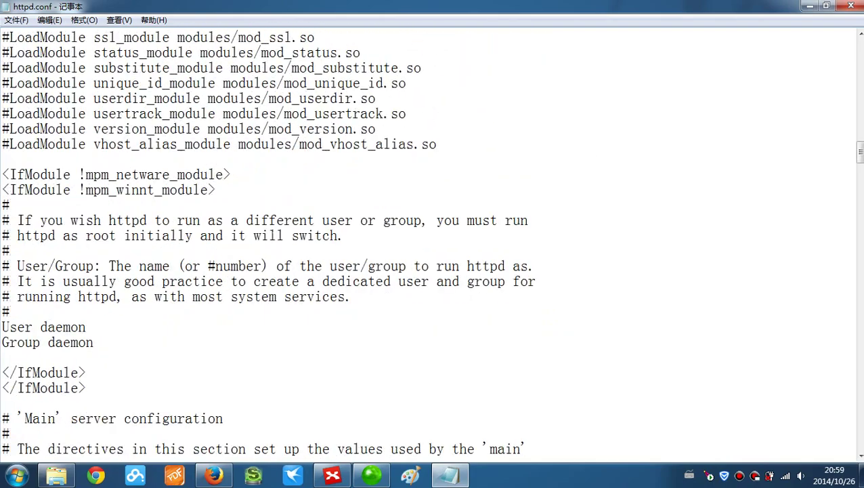
scroll(432, 244, down, 6)
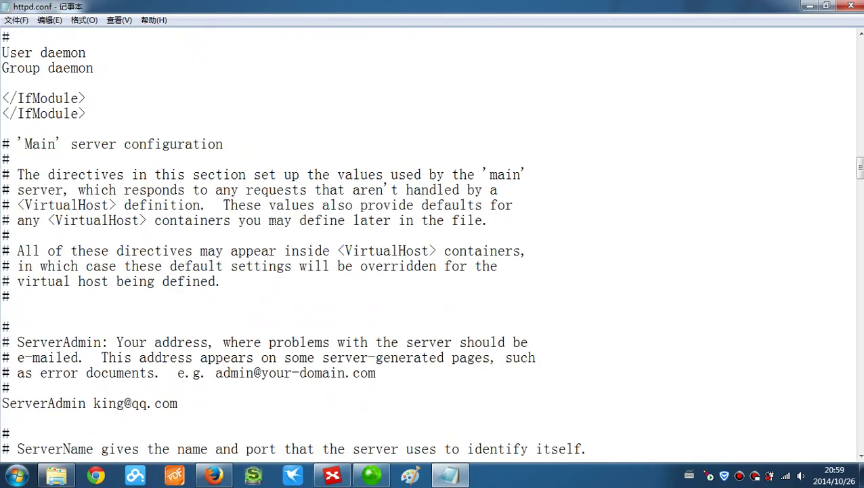
scroll(432, 244, down, 5)
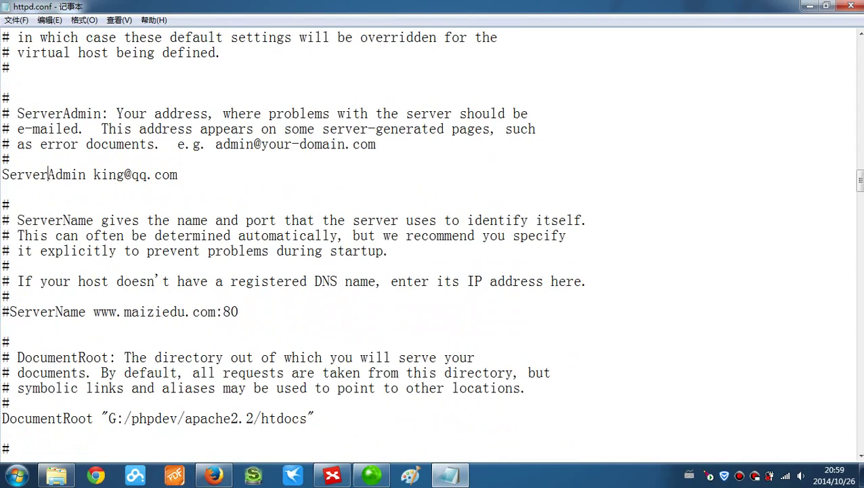
drag(109, 175, 176, 175)
click(173, 174)
scroll(175, 175, down, 1)
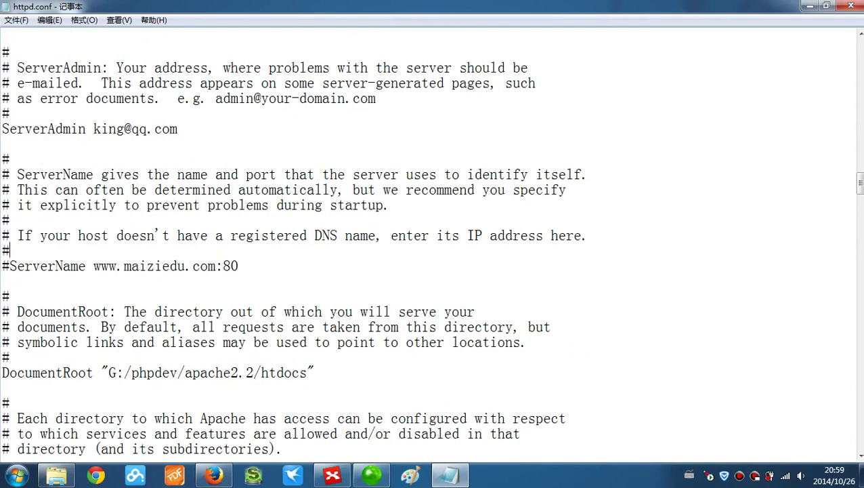
drag(101, 265, 238, 266)
click(238, 265)
- Highlight htdocs in DocumentRoot and the G:/phpdev/apache2.2/htdocs Directory path
scroll(432, 244, down, 3)
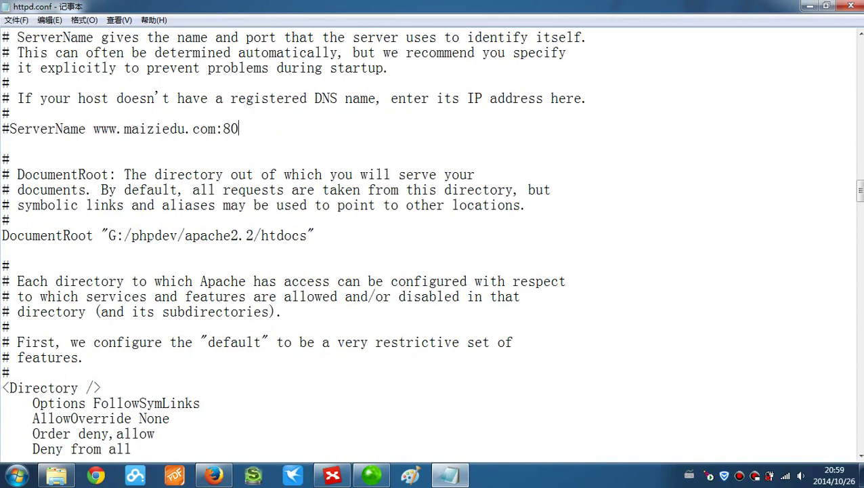
drag(259, 235, 308, 235)
click(307, 235)
click(291, 235)
scroll(431, 249, down, 8)
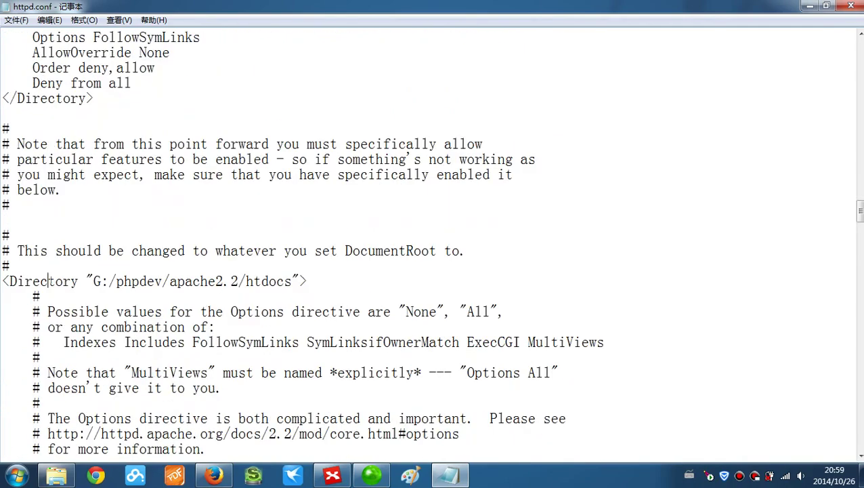
drag(93, 280, 269, 281)
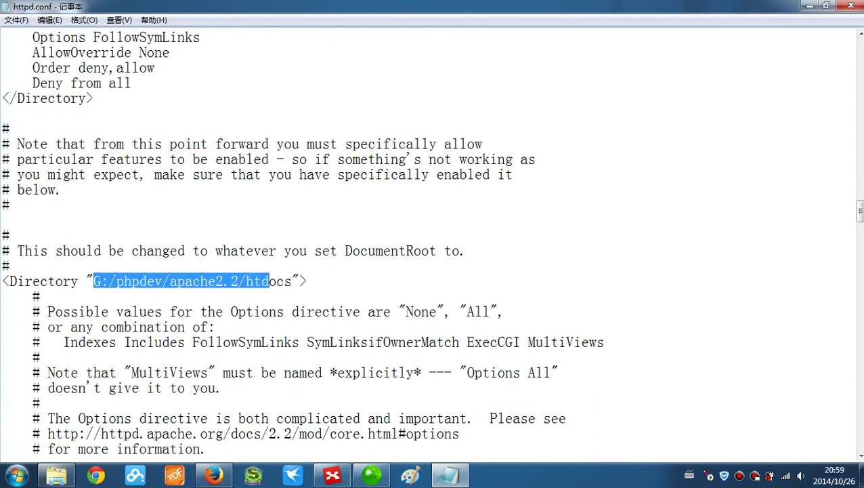
scroll(431, 244, up, 2)
scroll(431, 243, down, 2)
click(231, 280)
- Highlight index.html on the DirectoryIndex line, then return to Explorer
scroll(231, 281, down, 11)
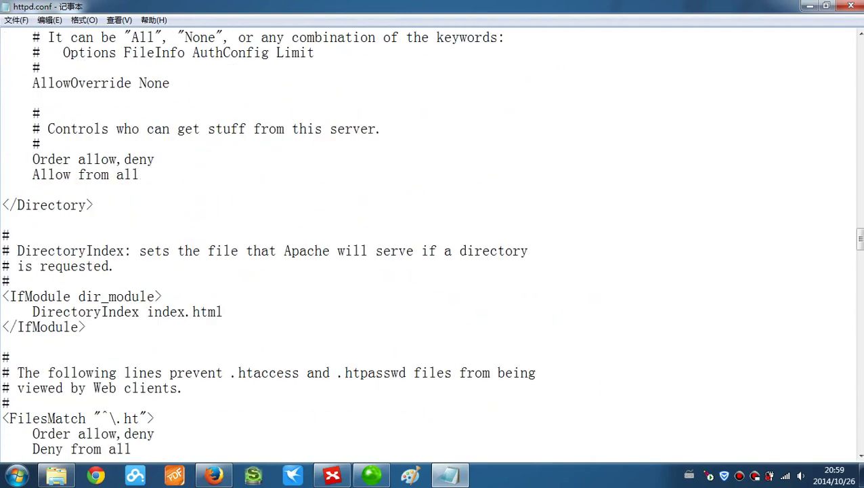
scroll(431, 243, down, 2)
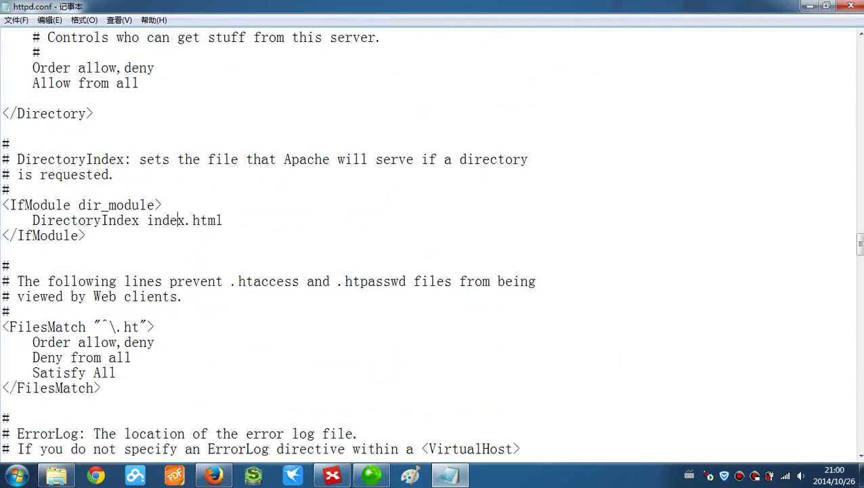
drag(146, 220, 223, 220)
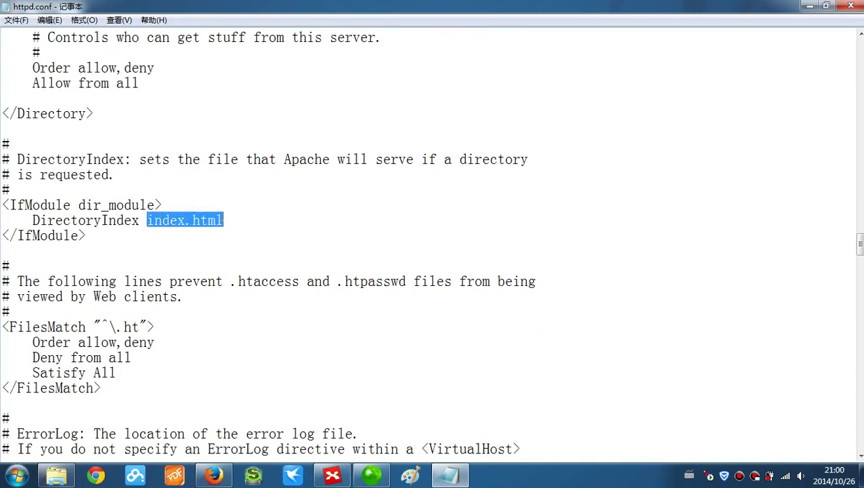
click(223, 220)
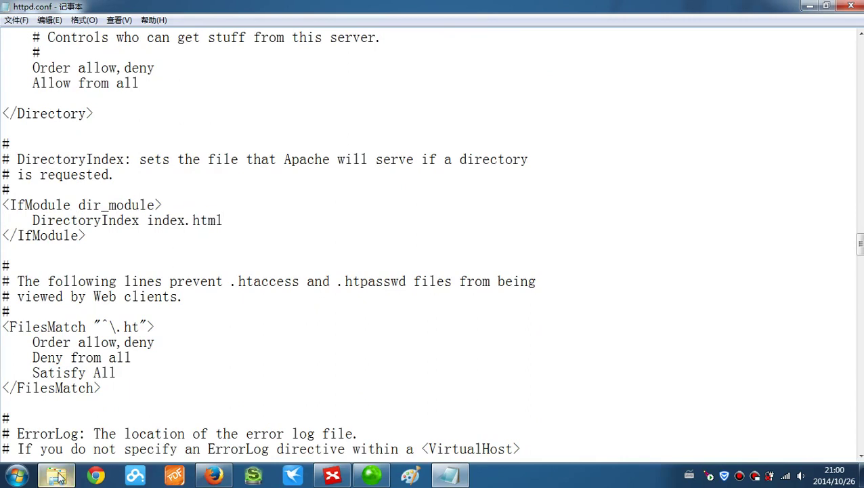
click(56, 475)
- From apache2.2, open htdocs and launch index.html with 用Sublime3打开
click(8, 23)
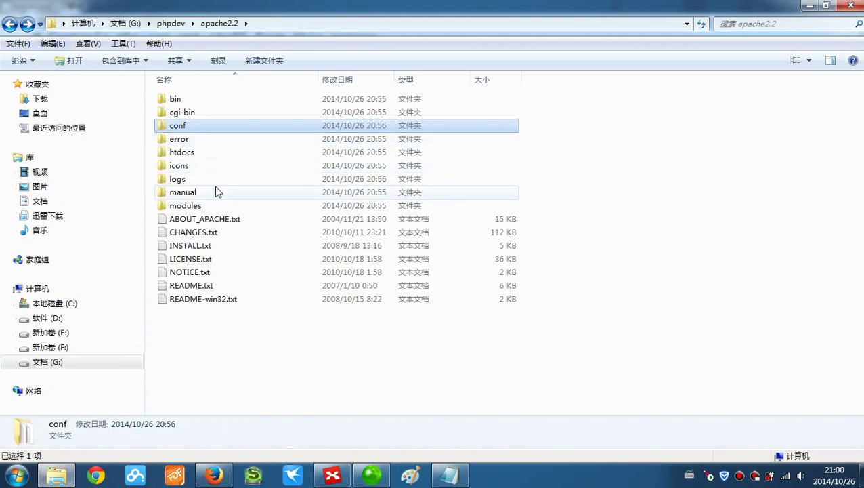
double_click(210, 161)
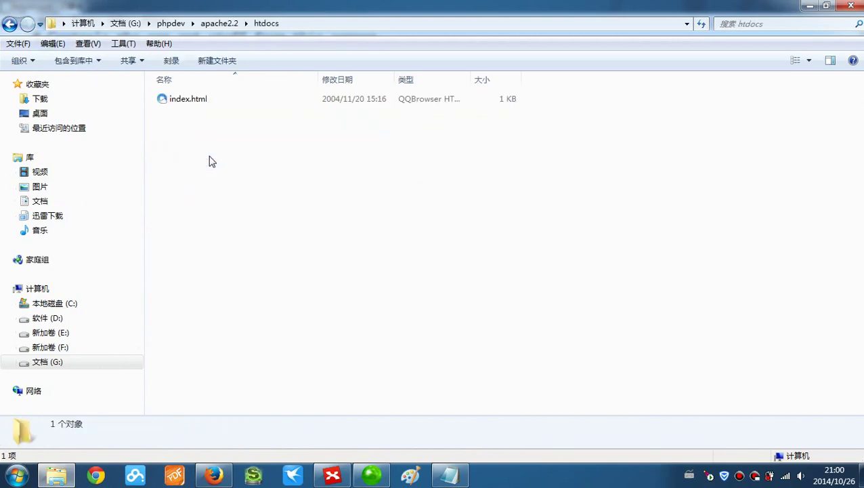
click(202, 105)
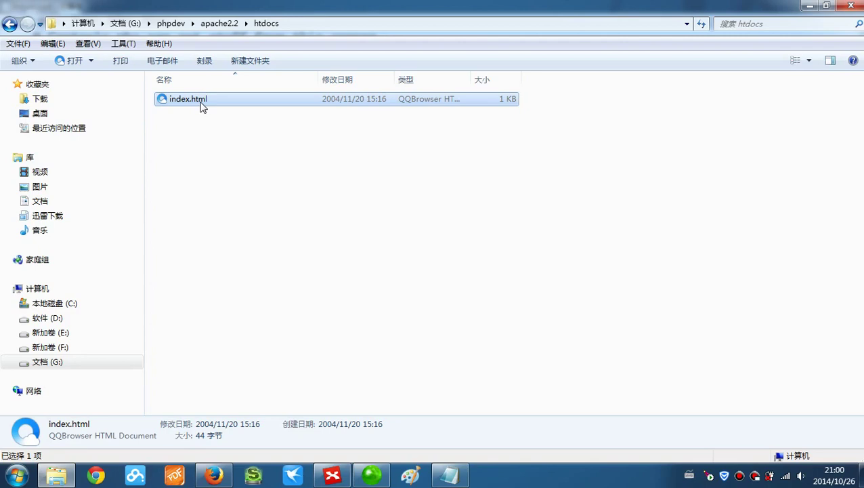
right_click(206, 100)
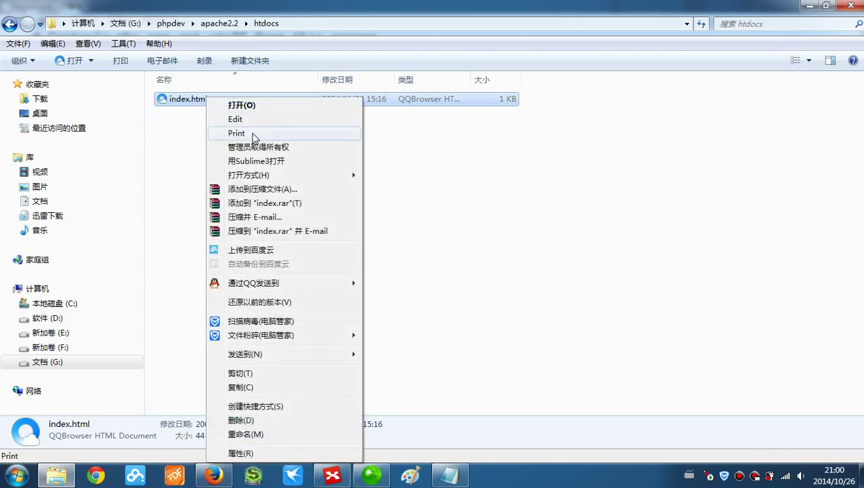
click(259, 162)
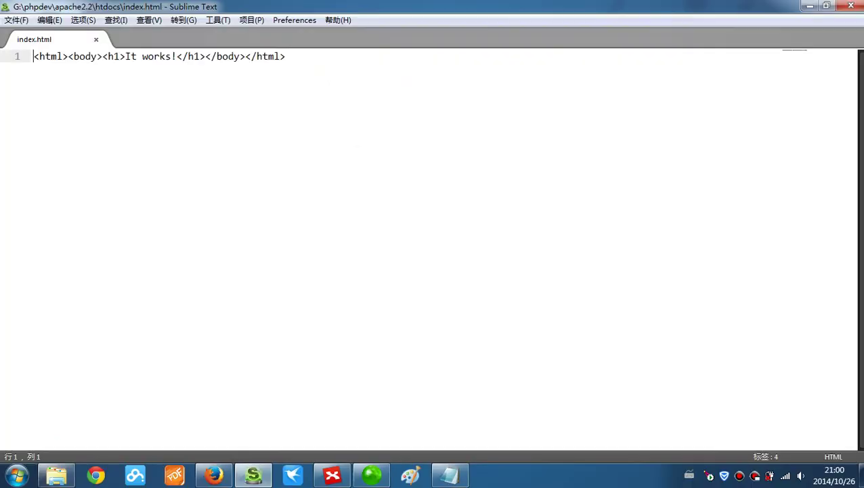
- Replace the 'It works!' h1 text with 'Welcome to Maiziedu to study PHP!', save, and minimize Sublime
drag(124, 56, 176, 67)
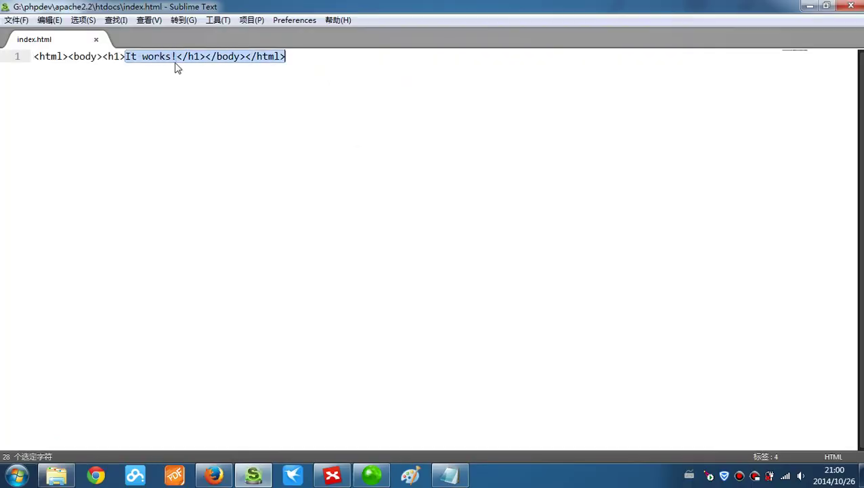
text(We)
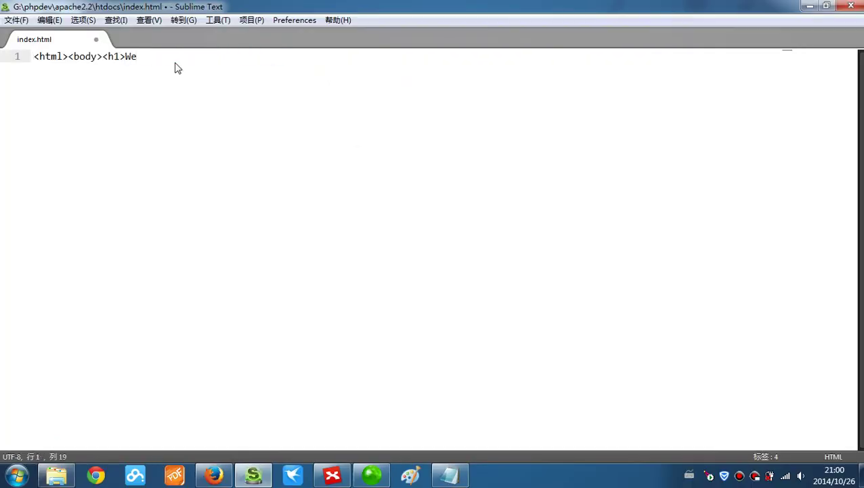
key(ctrl+z)
key(Right)
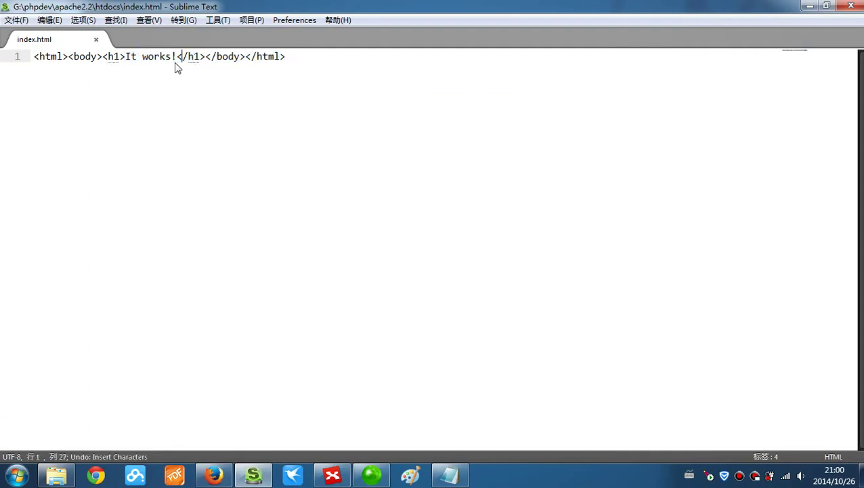
key(BackSpace)
key(BackSpace)
key(BackSpace)
key(BackSpace)
key(BackSpace)
key(BackSpace)
key(BackSpace)
key(BackSpace)
key(BackSpace)
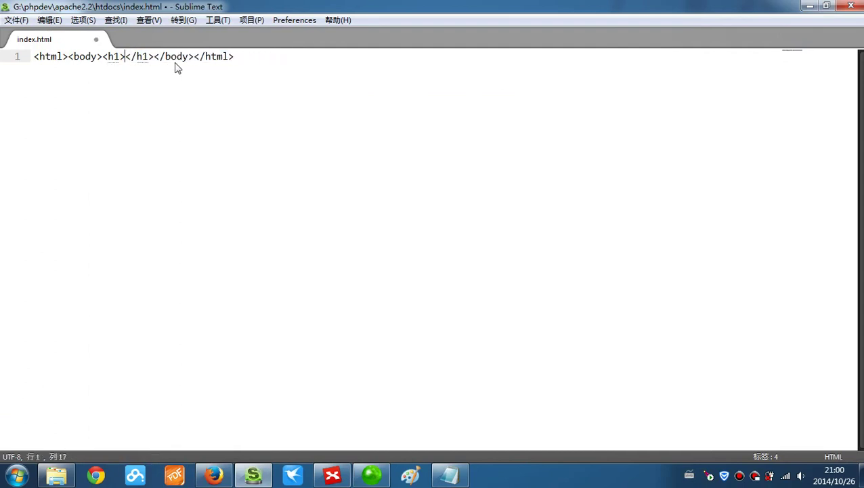
text(Welco)
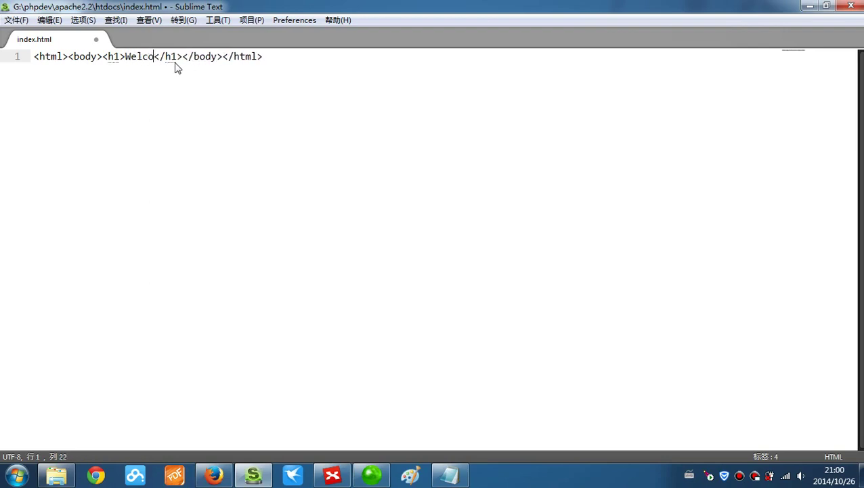
text(me to Mai)
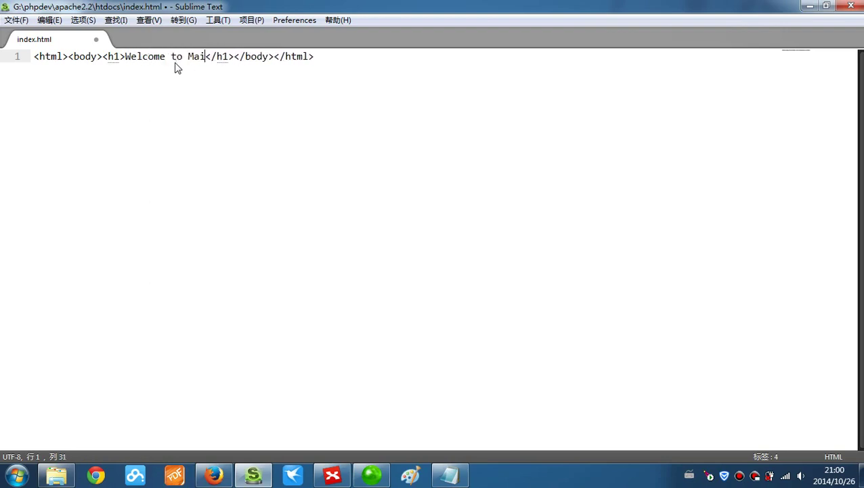
text(ziedu )
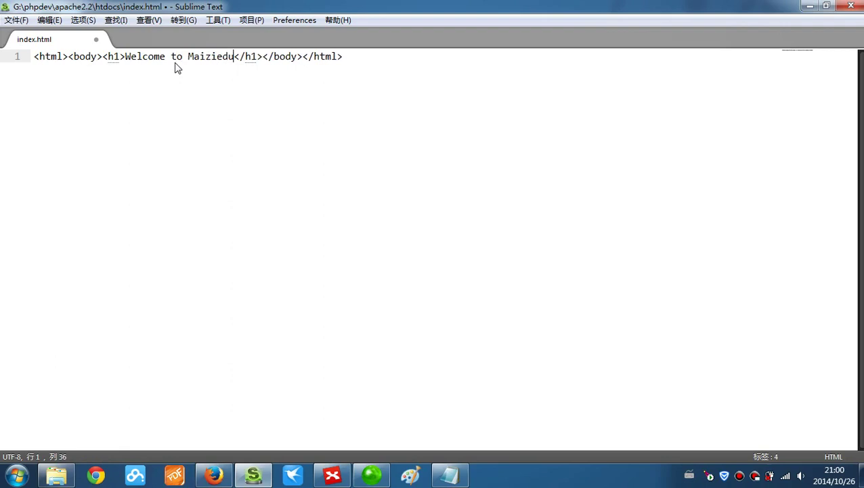
text(to study )
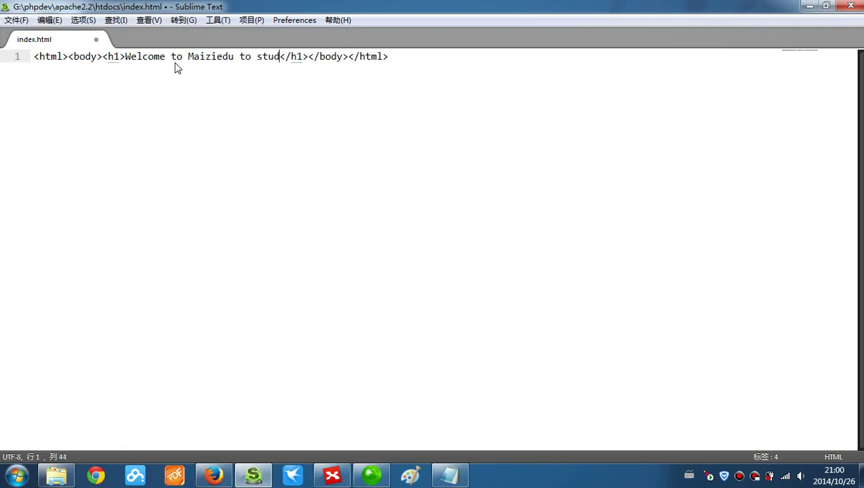
text(PHP!)
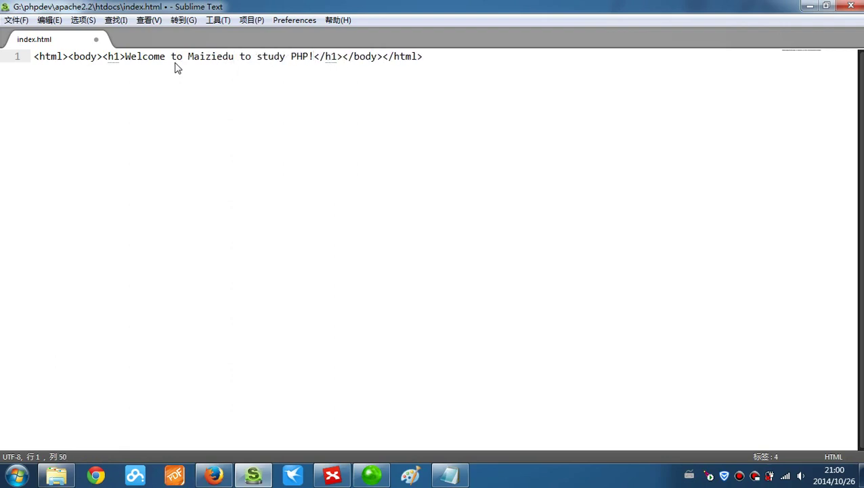
key(ctrl+s)
click(810, 6)
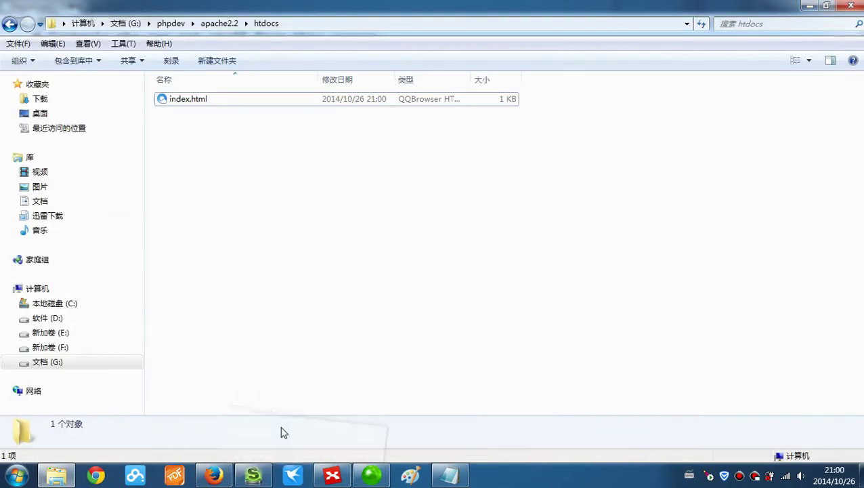
- Bring Firefox forward and reload the 127.0.0.1 tab
click(214, 474)
click(209, 46)
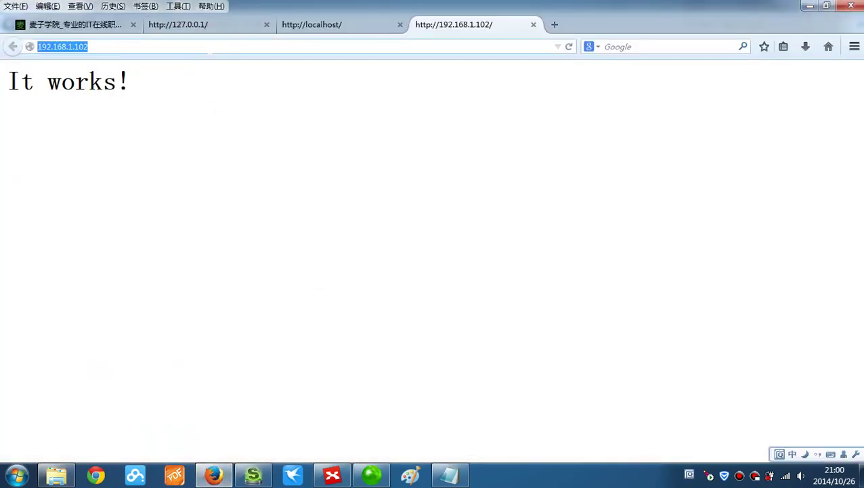
key(Return)
click(210, 27)
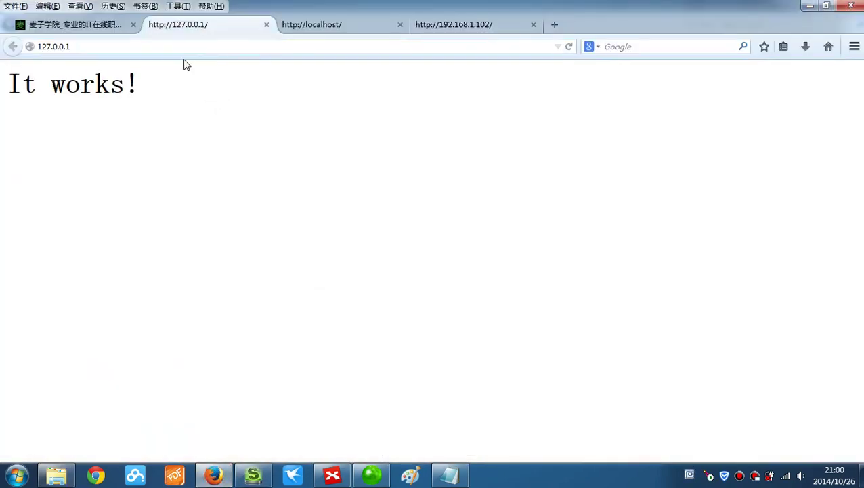
click(186, 46)
key(Return)
- Clear Firefox's recent browsing history
click(113, 6)
key(Escape)
key(ctrl+shift+h)
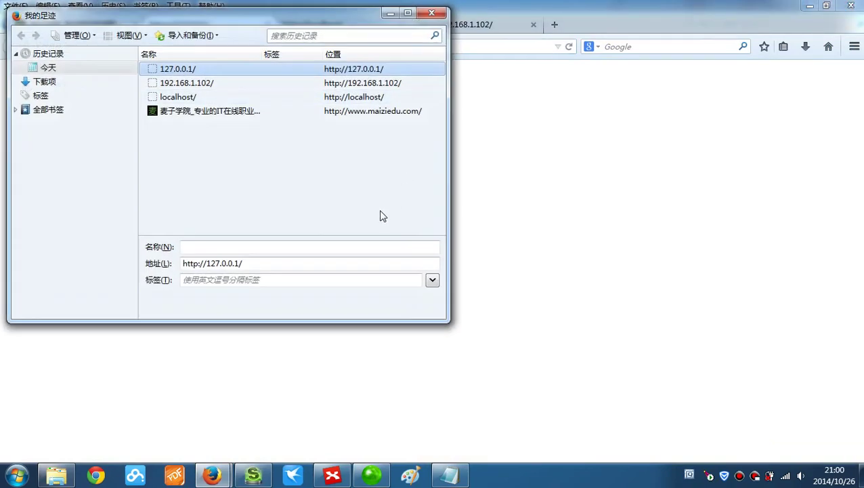
click(442, 8)
click(127, 7)
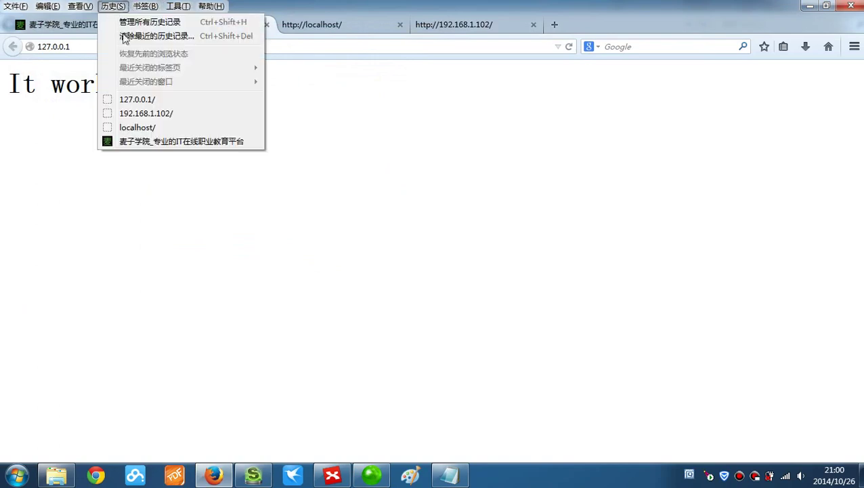
click(123, 35)
click(489, 263)
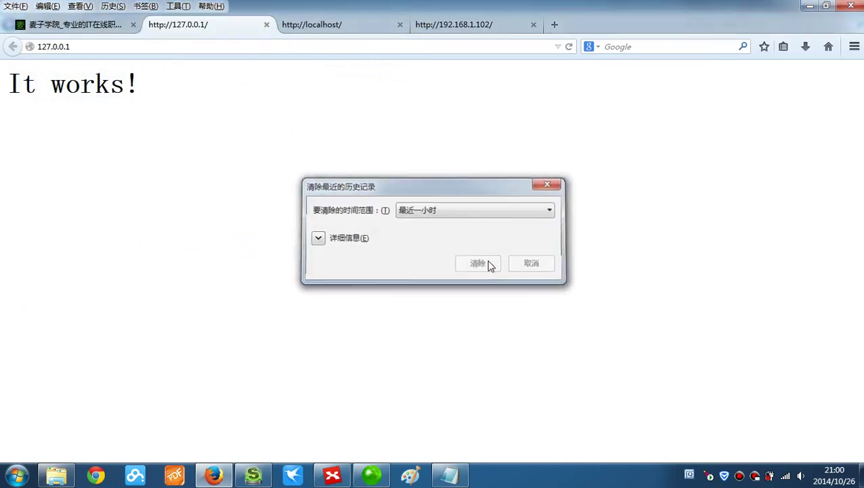
- Reload the 127.0.0.1, localhost and 192.168.1.102 tabs to show the new heading
key(ctrl+l)
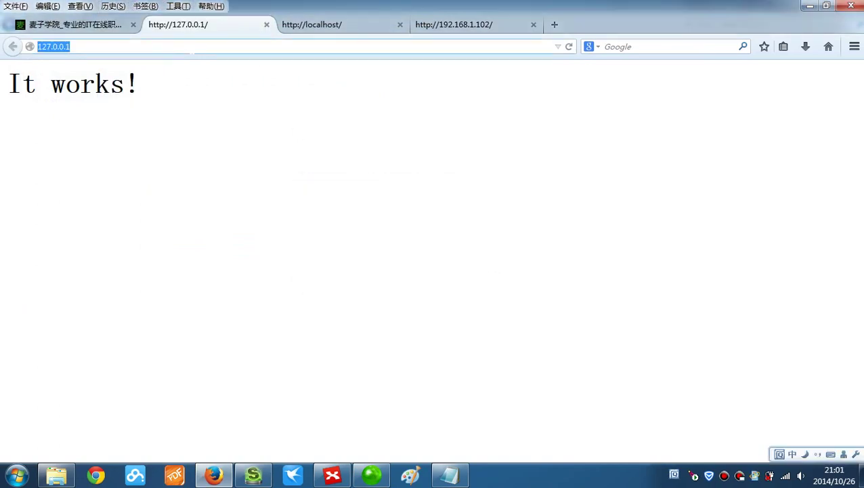
key(Return)
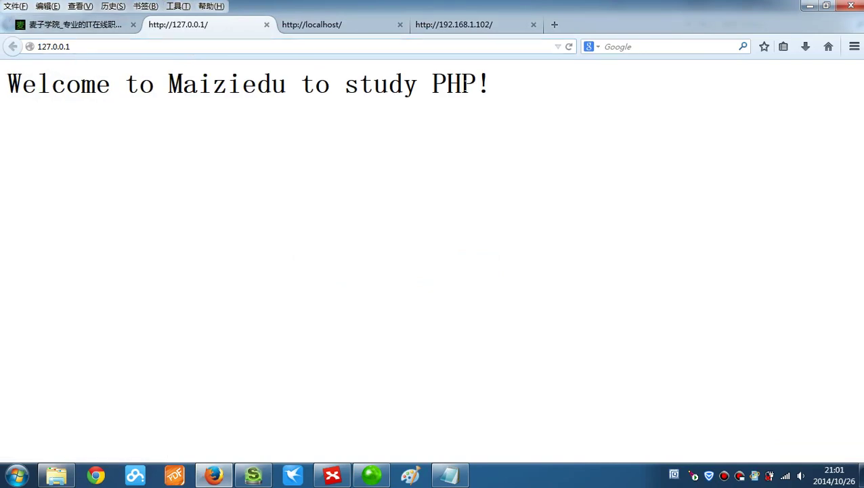
click(321, 31)
key(ctrl+l)
key(Return)
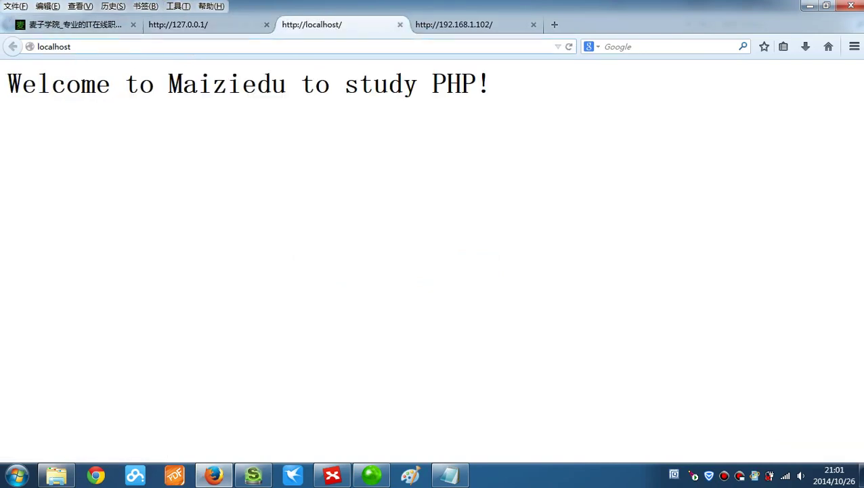
click(444, 32)
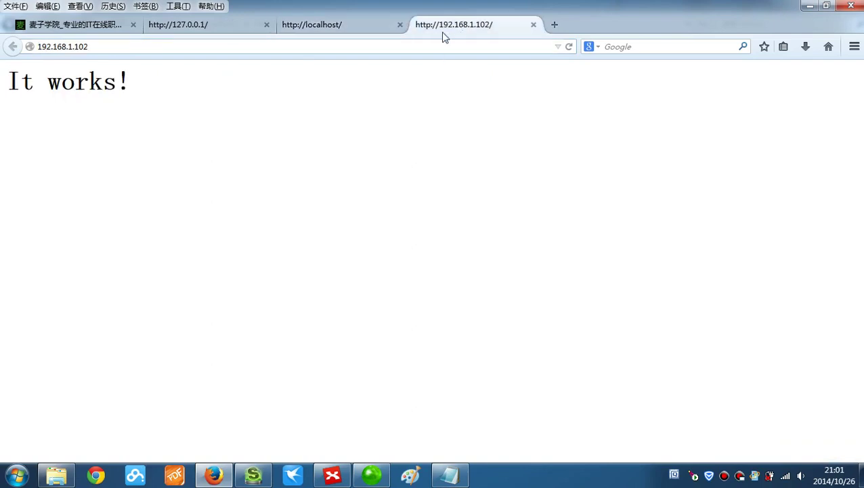
key(ctrl+l)
key(Return)
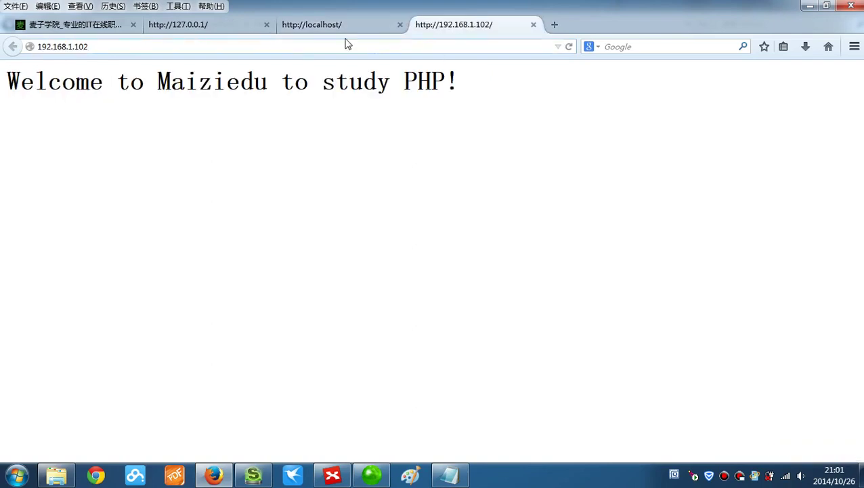
- Load 127.0.0.1/index.html, highlight the welcome heading, then minimize Firefox and the htdocs window
click(173, 30)
key(ctrl+l)
key(End)
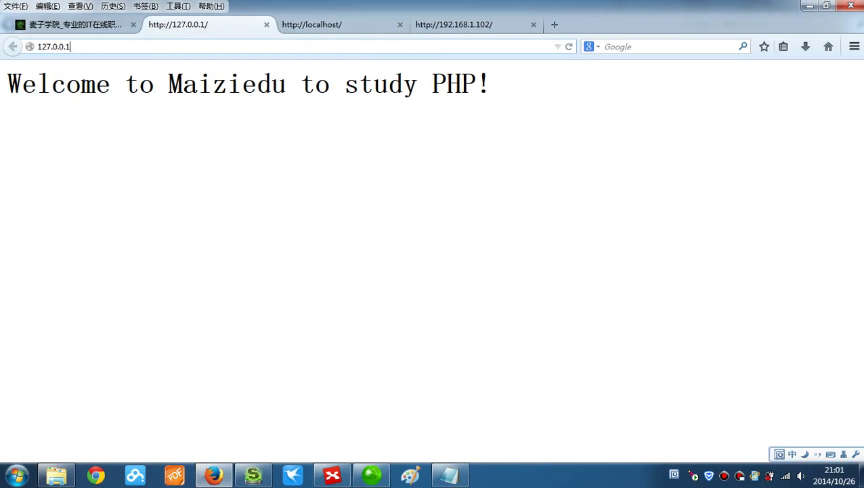
text(/)
key(shift)
text(index.html)
key(Return)
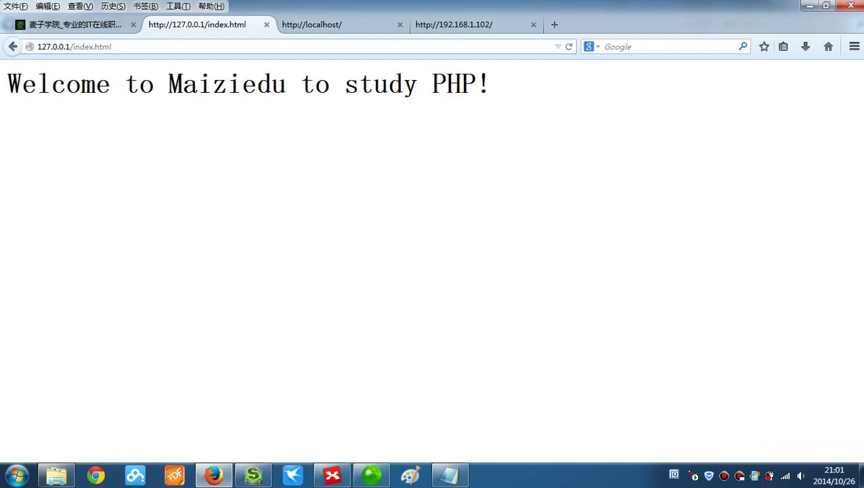
drag(6, 88, 571, 99)
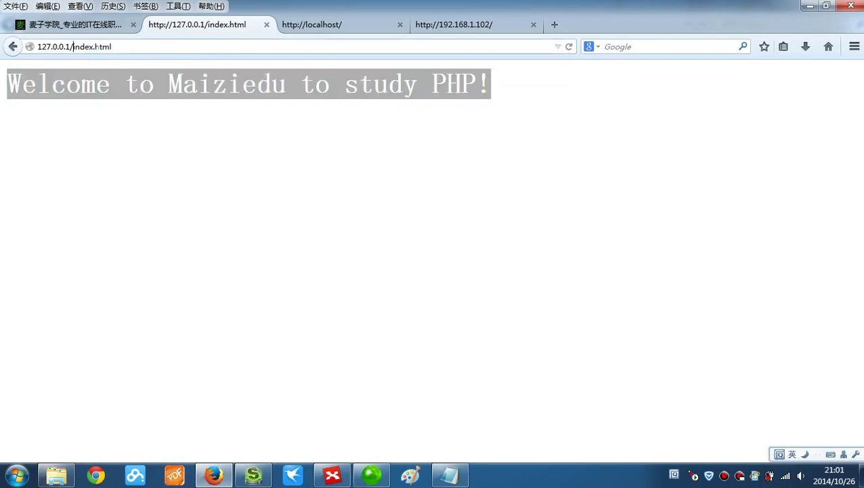
drag(111, 47, 73, 47)
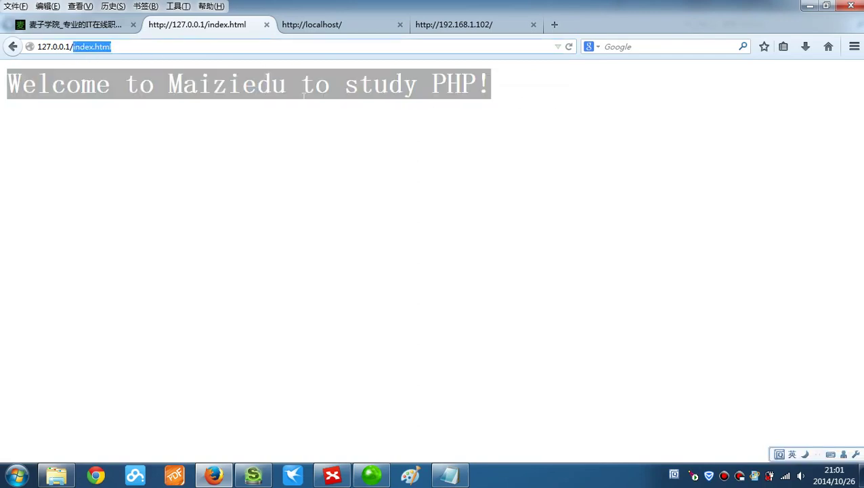
click(809, 6)
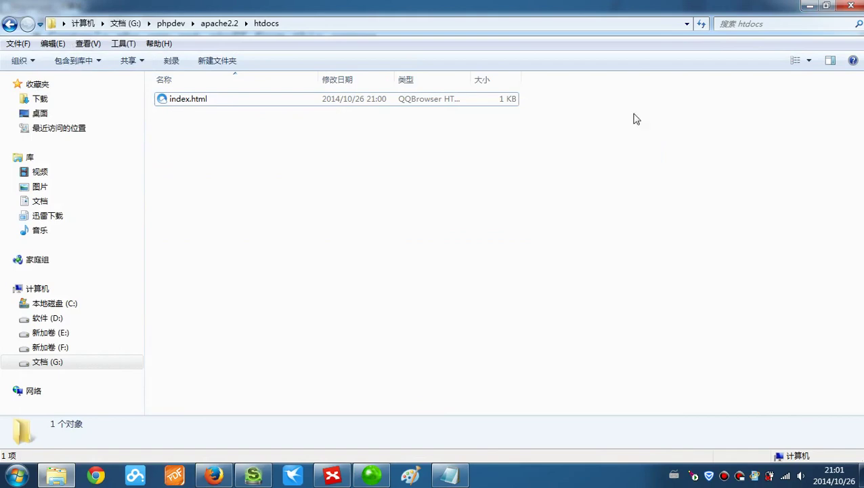
click(809, 7)
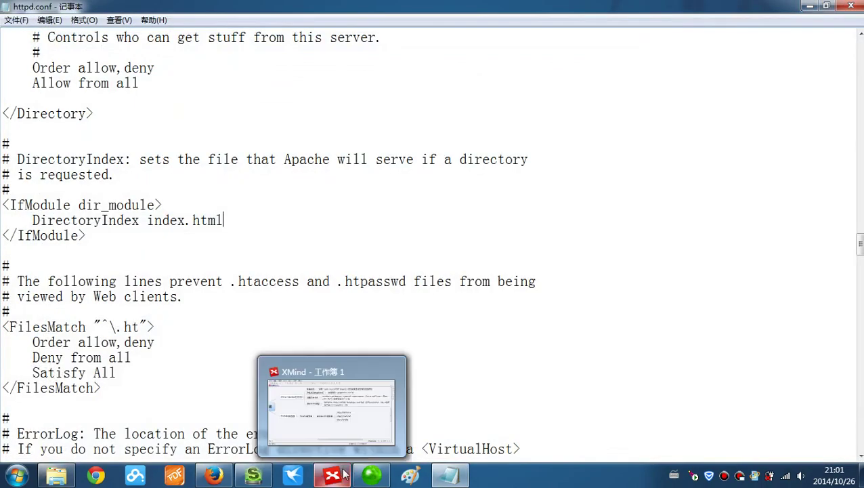
- Add 安装目录下conf目录，配置文件所在目录 under Apache服务器 and give it a child topic
click(331, 476)
click(136, 262)
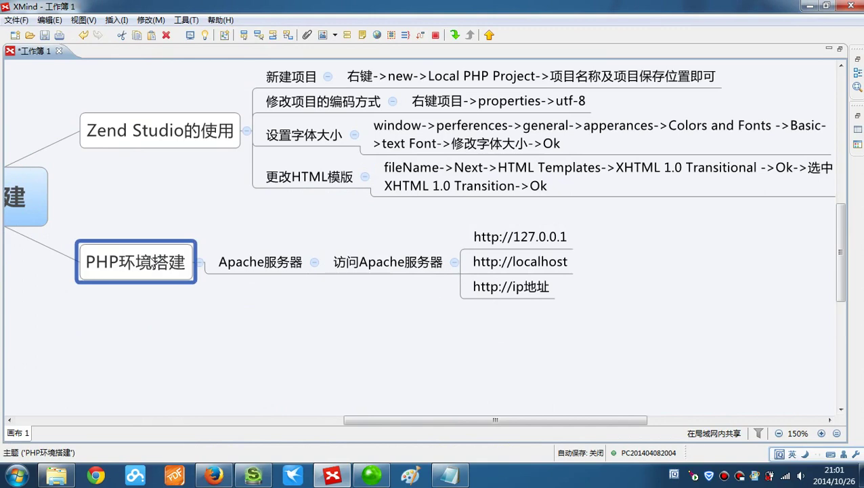
click(237, 269)
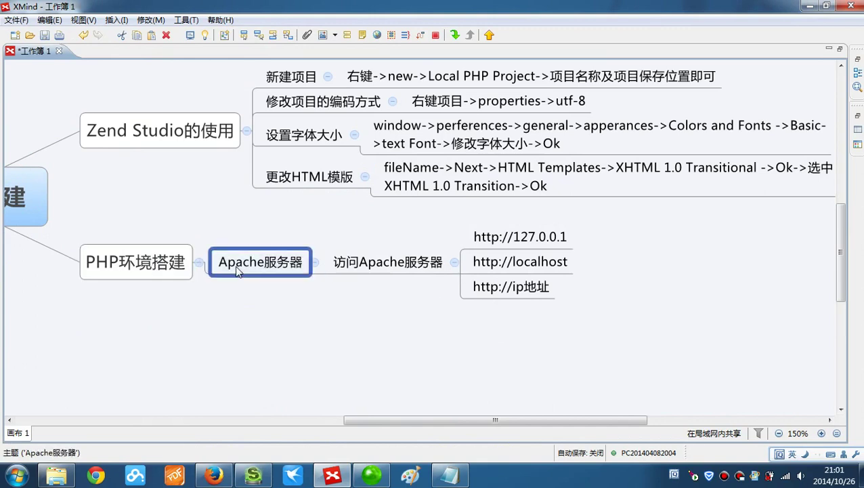
key(Tab)
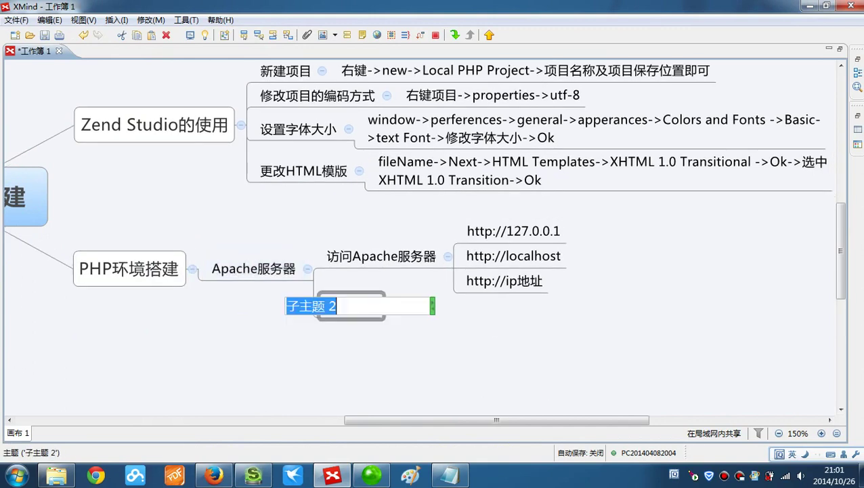
text(安装mu)
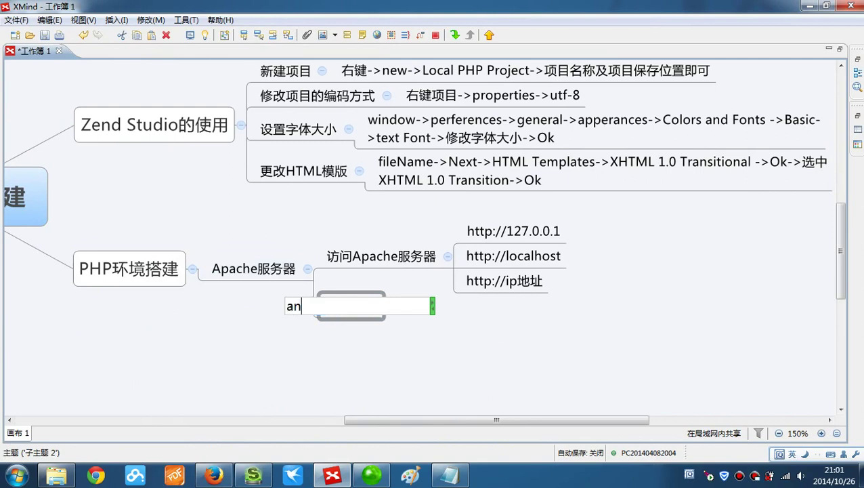
text(目录下conf)
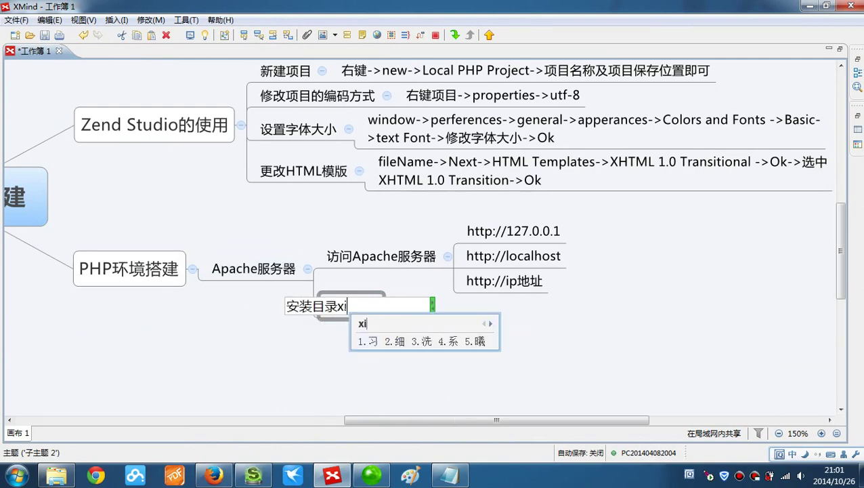
text(目录，pei)
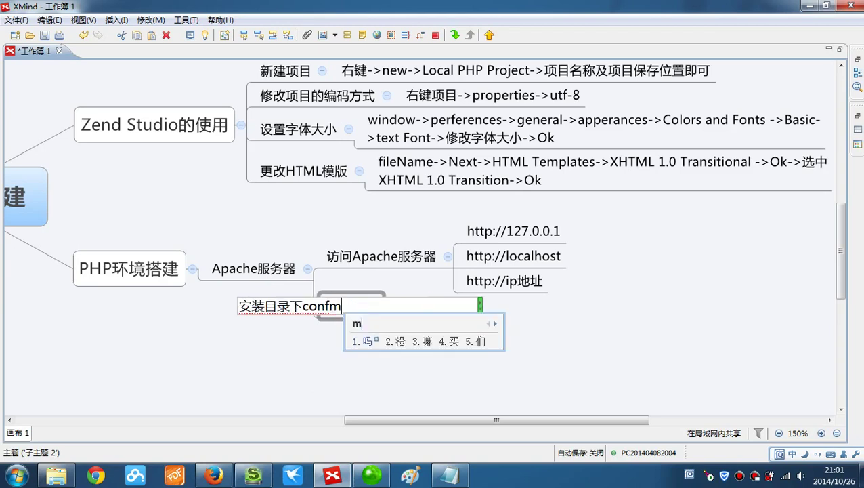
text(配置文件suo'z)
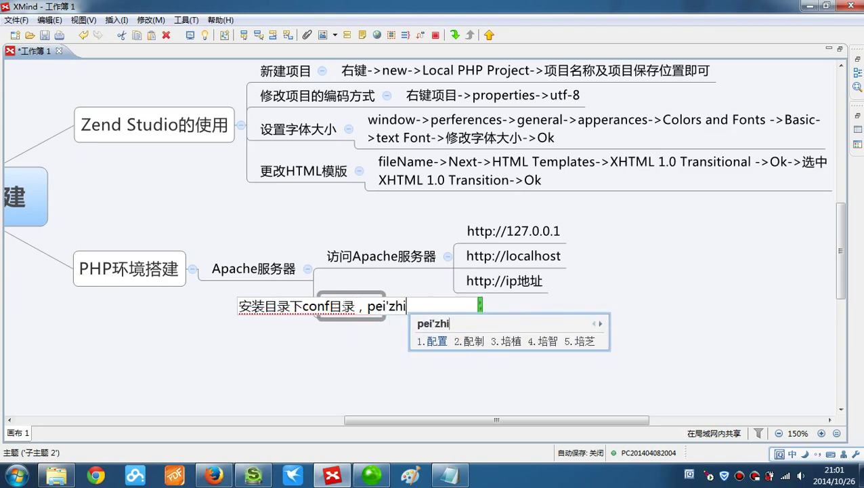
text(所在目录)
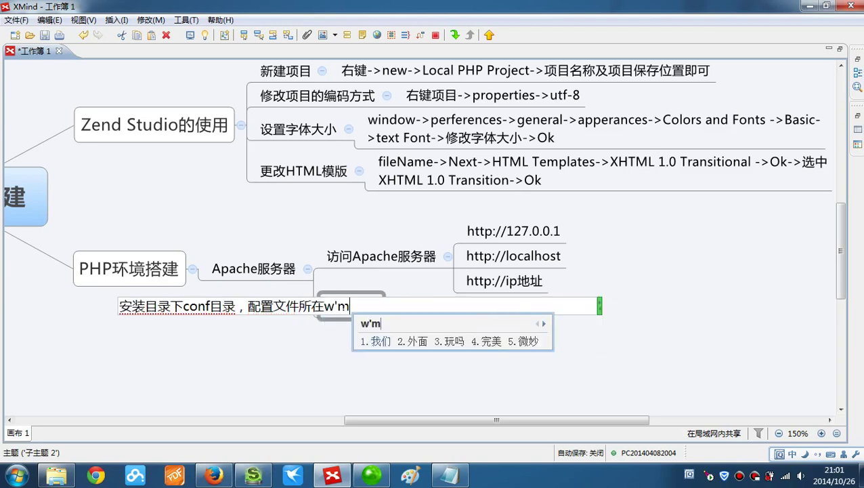
key(Return)
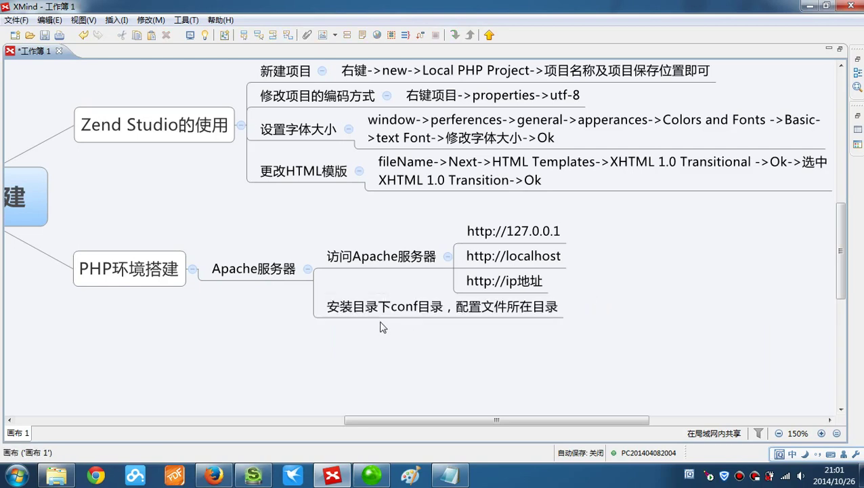
key(Tab)
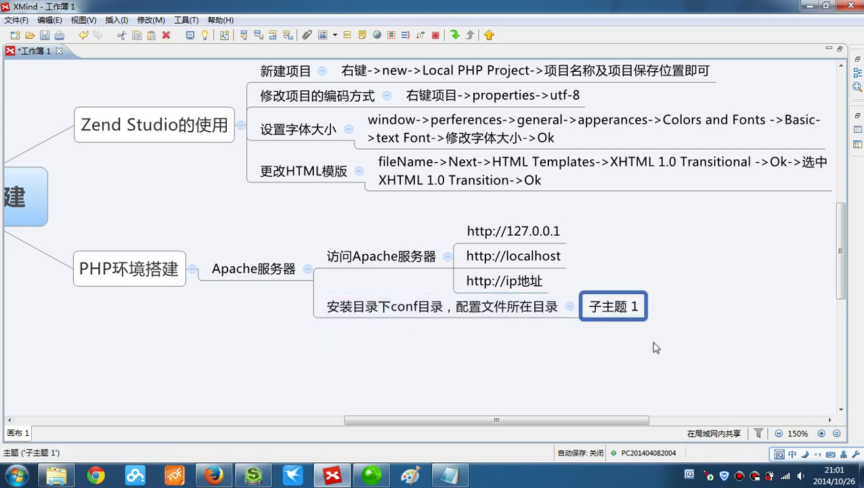
- Name the new child topic httpd.conf配置文件
double_click(620, 308)
text(httpd.conf)
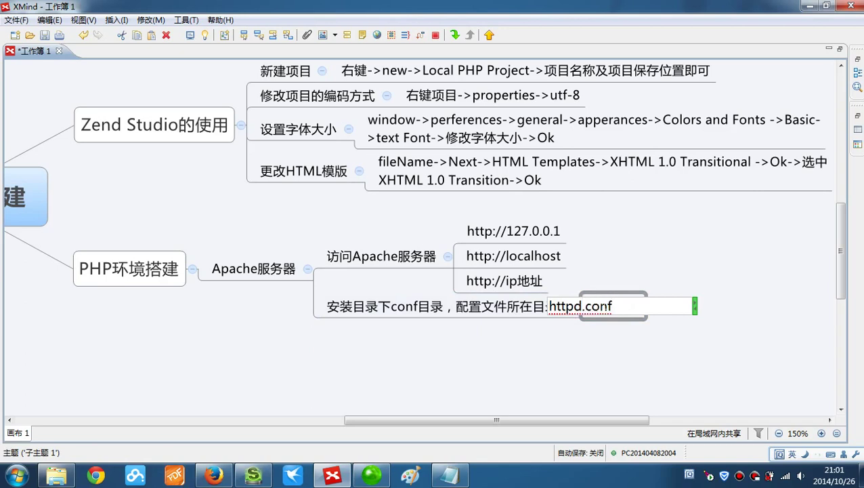
key(Return)
drag(623, 417, 667, 418)
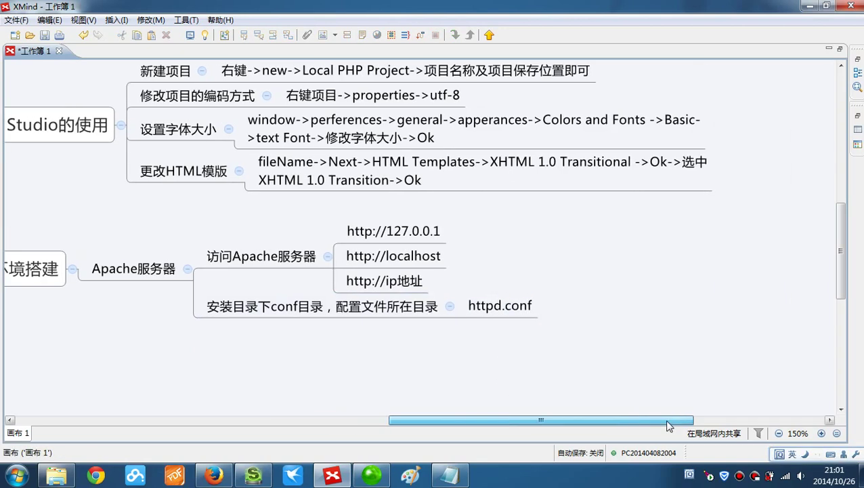
double_click(516, 306)
key(End)
text(pei)
key(BackSpace)
key(BackSpace)
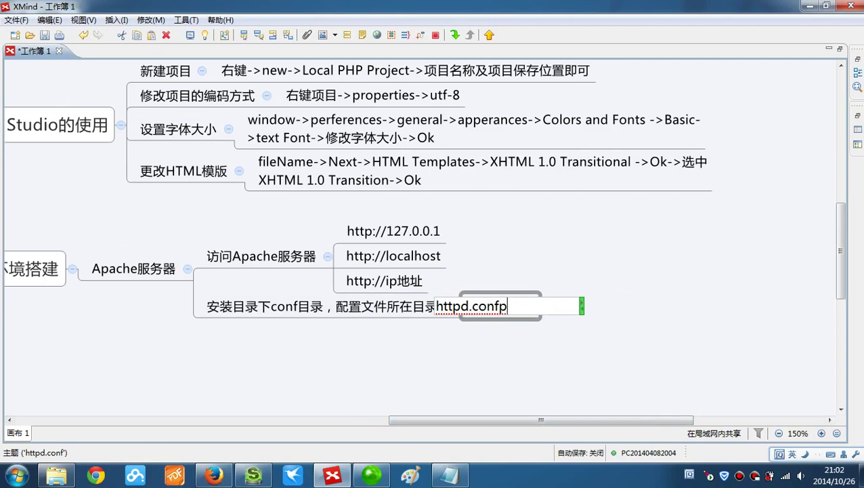
text(ei)
key(space)
text(wenjian)
key(space)
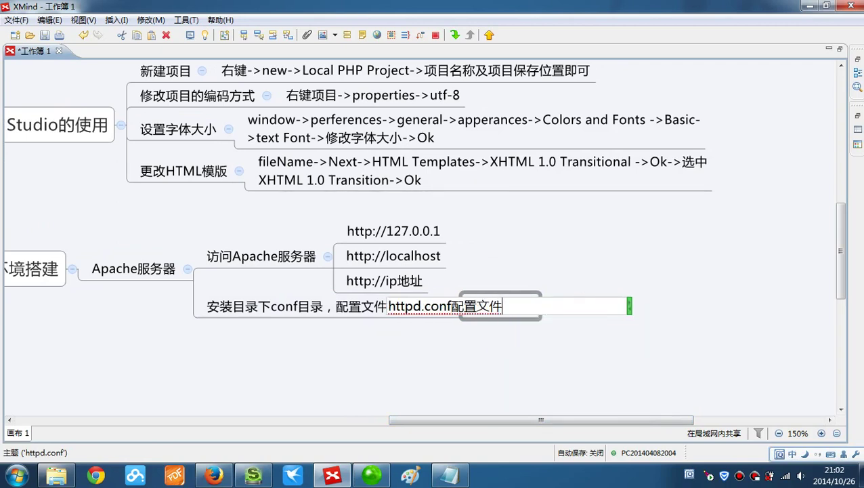
key(Return)
- Add Listen 80 and DocumentRoot 默认主目录 under httpd.conf配置文件, then start a third subtopic
key(Tab)
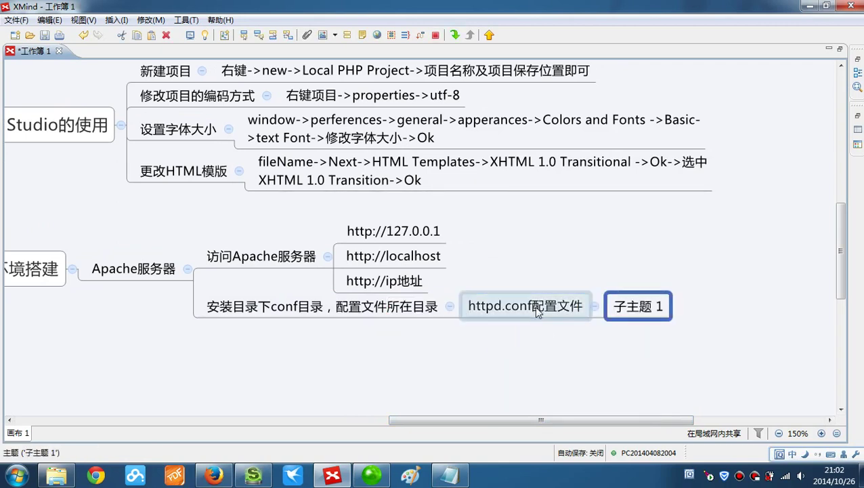
text(Listen)
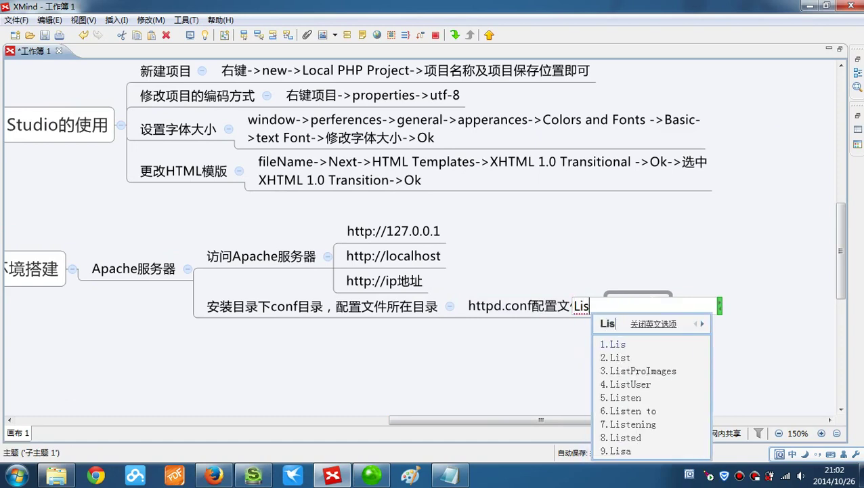
key(shift)
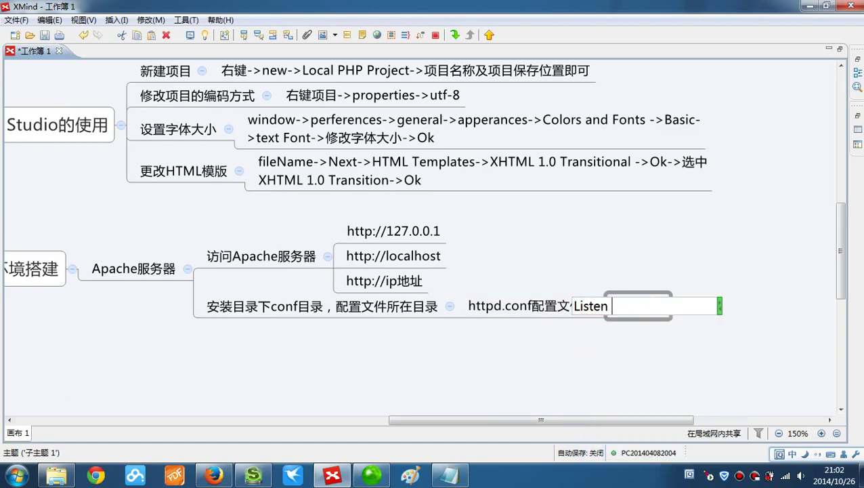
text(80)
click(548, 306)
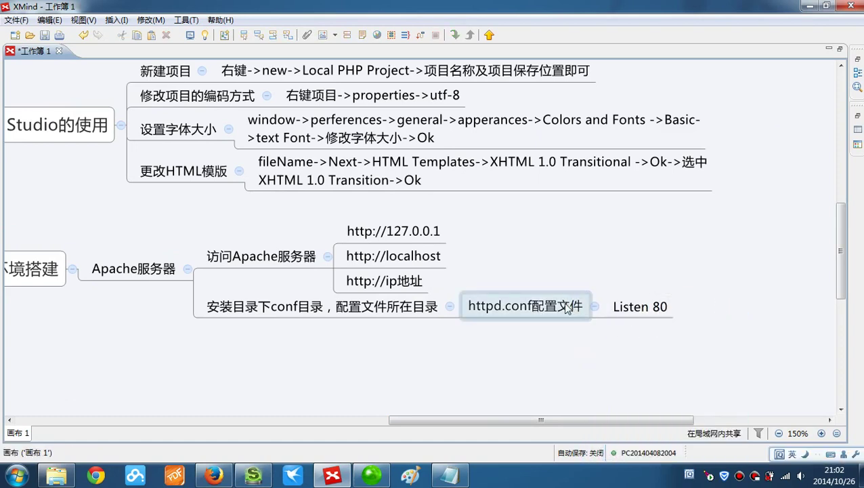
key(Tab)
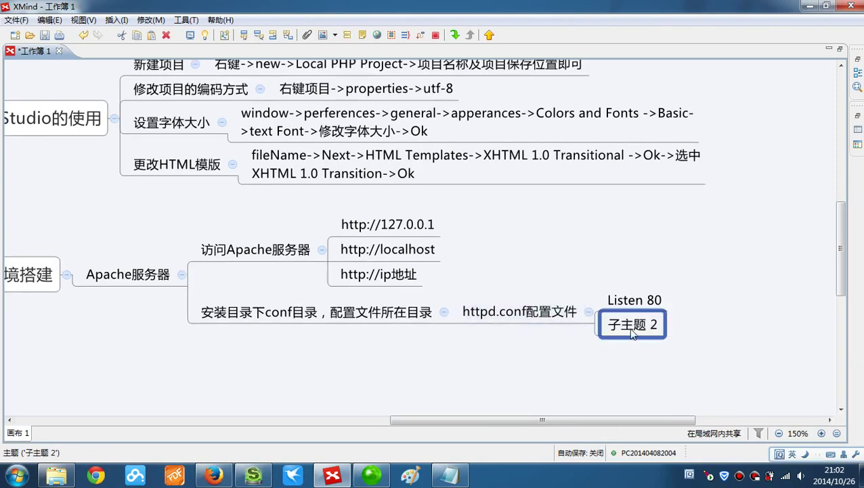
key(BackSpace)
text(D)
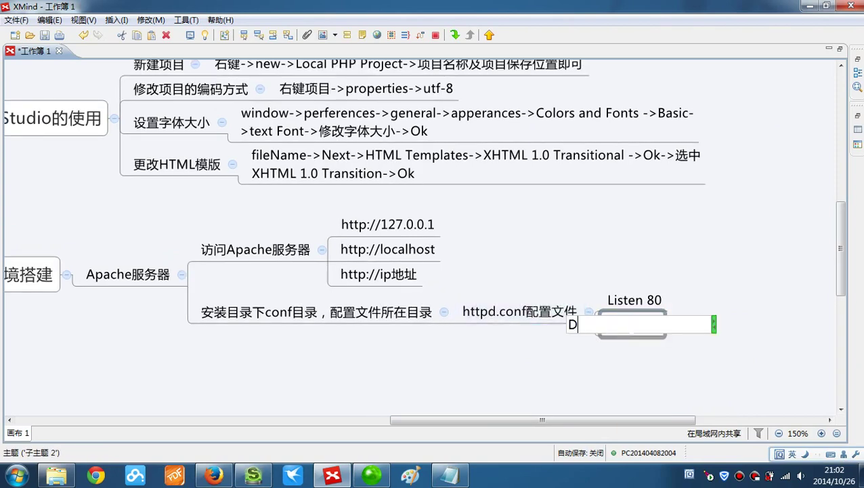
text(ocumentR)
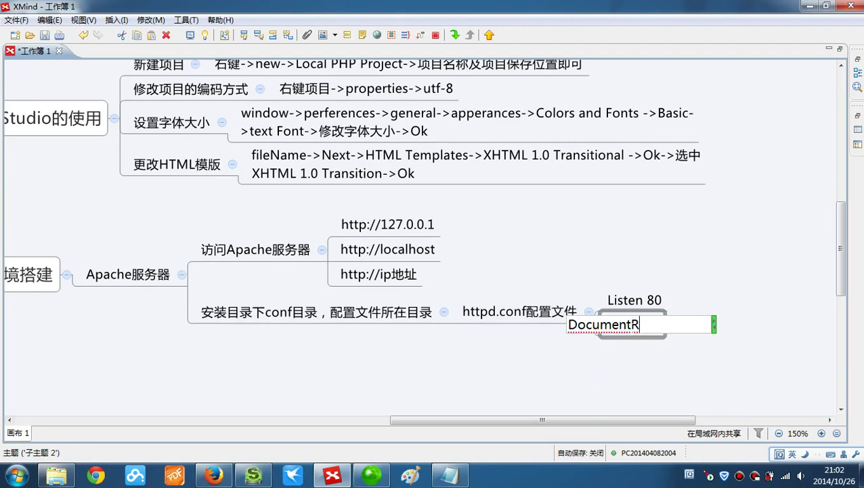
text(oot)
text( 默认zh)
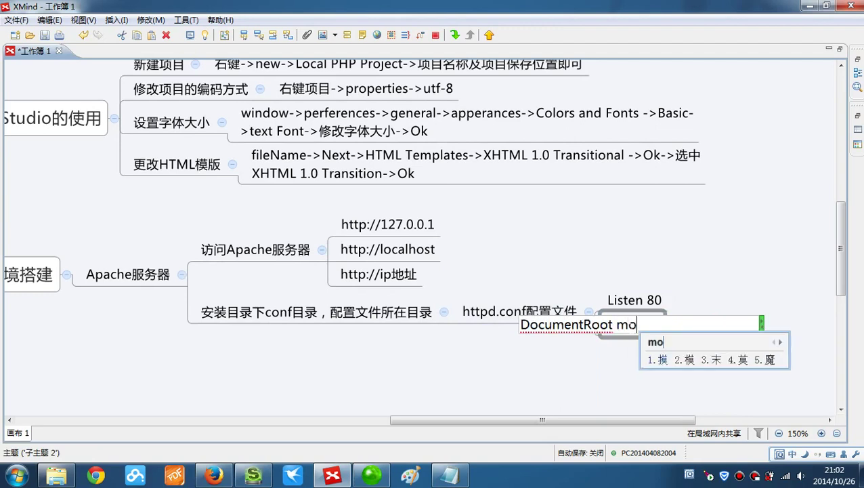
text(umulu)
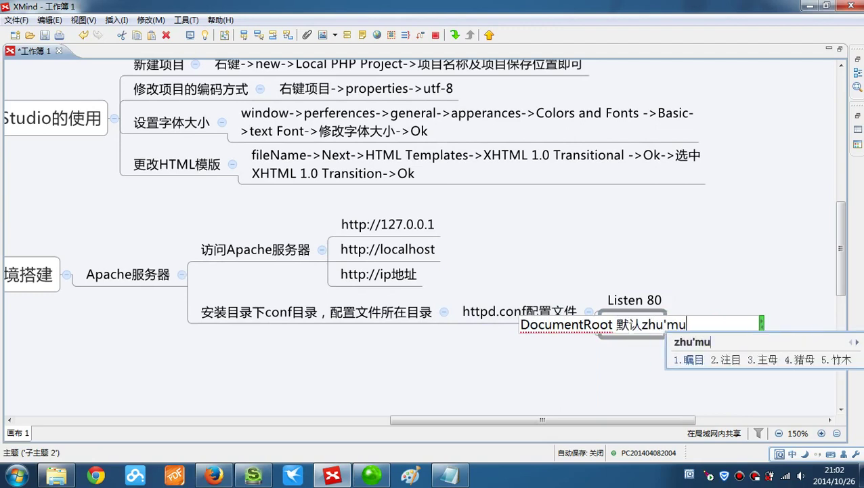
key(space)
click(494, 310)
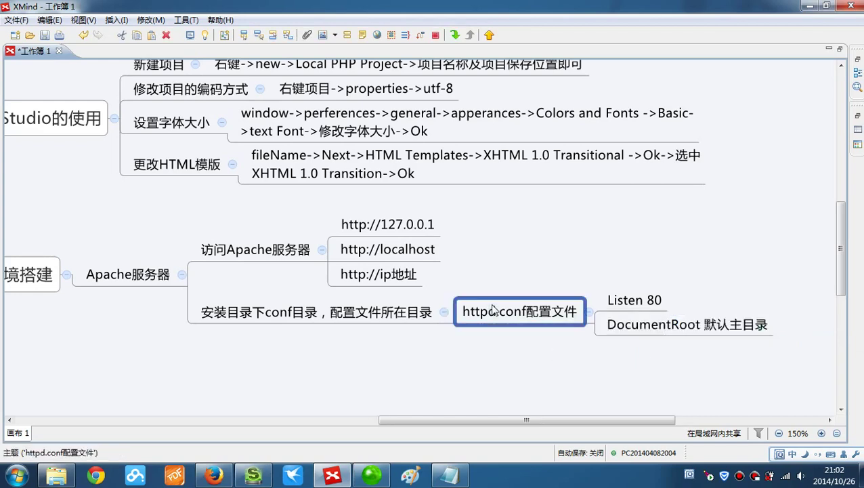
key(Tab)
- Name the new subtopic under httpd.conf配置文件 'Directory 浏览目录'
double_click(636, 352)
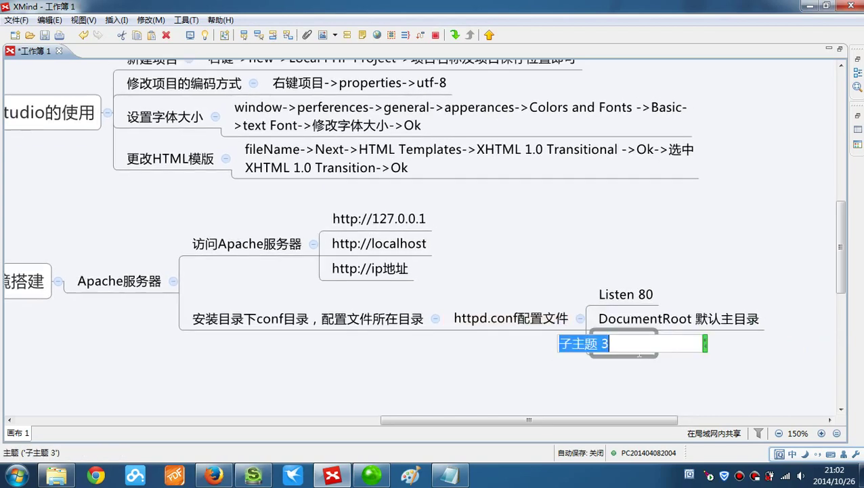
text(Dire)
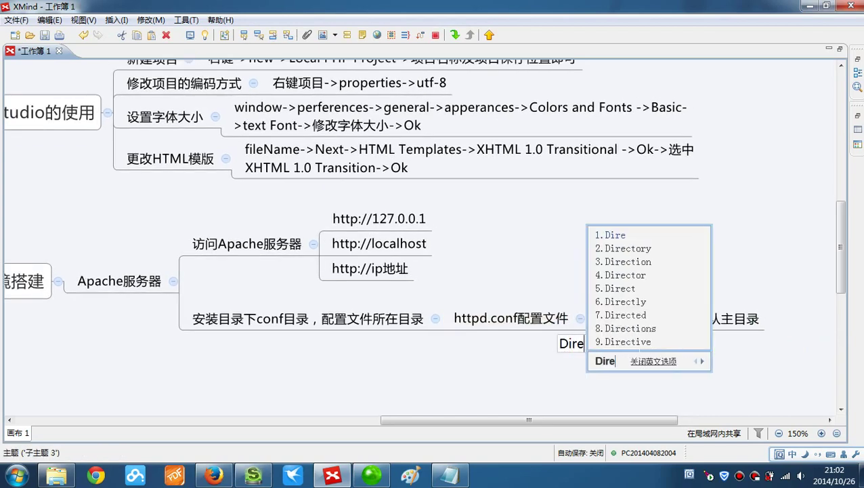
text(2 liulan)
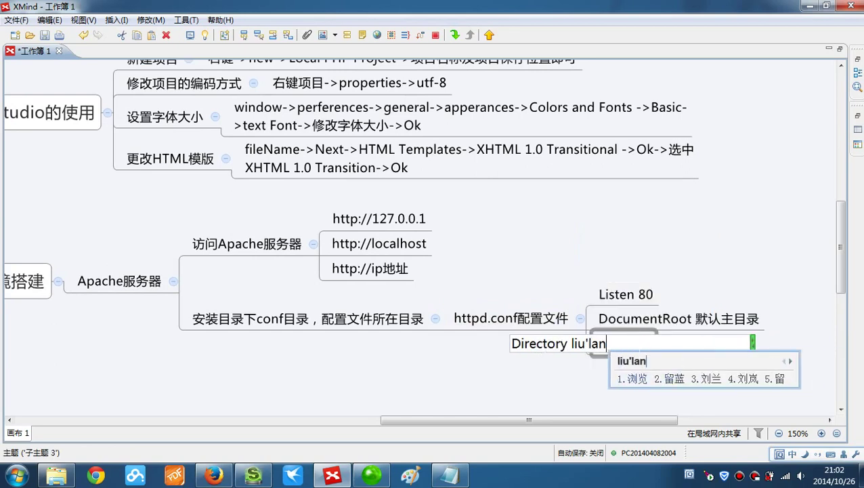
key(space)
text(mukyu)
key(BackSpace)
key(BackSpace)
key(BackSpace)
text(lu)
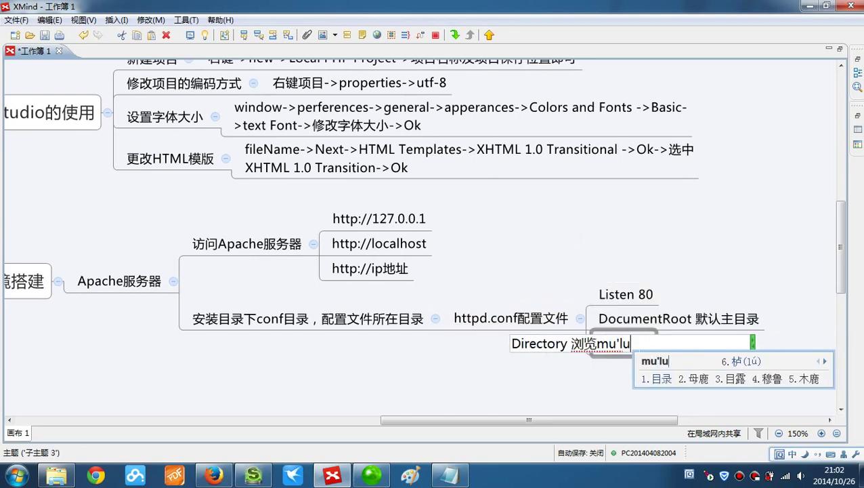
key(space)
key(Return)
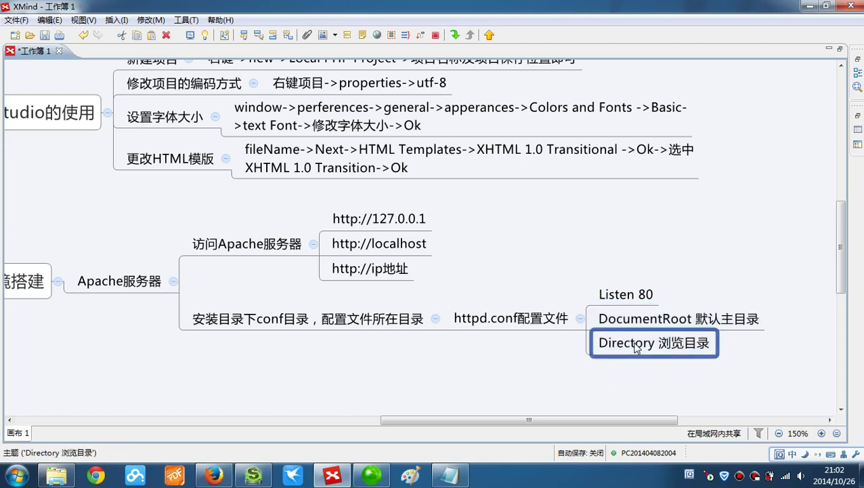
- Add a 'DirectoryIndex index.html' subtopic under httpd.conf配置文件, then minimize XMind
click(540, 316)
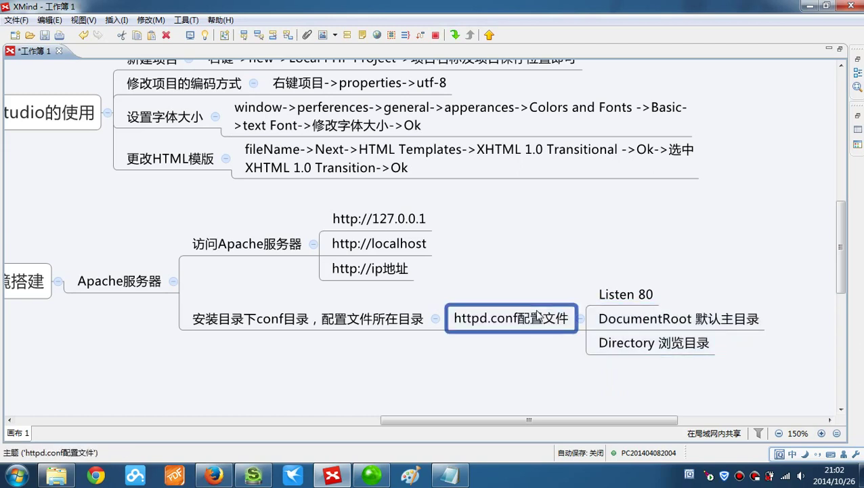
key(Tab)
double_click(622, 364)
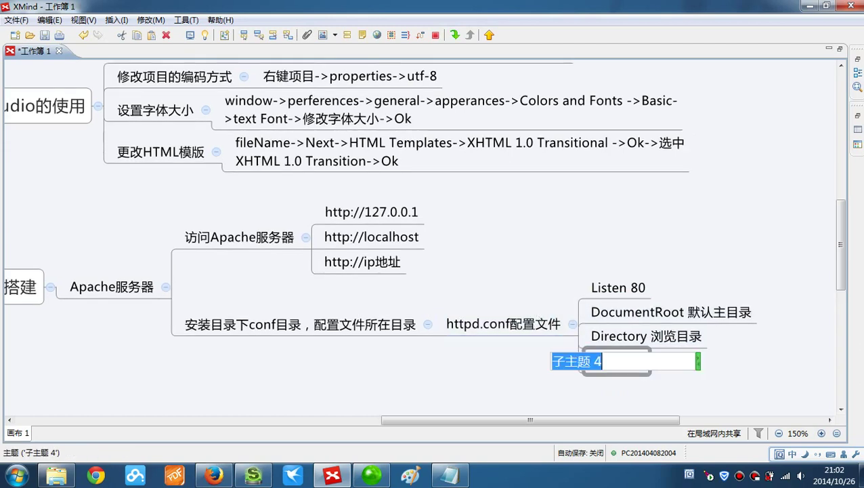
text(Directory)
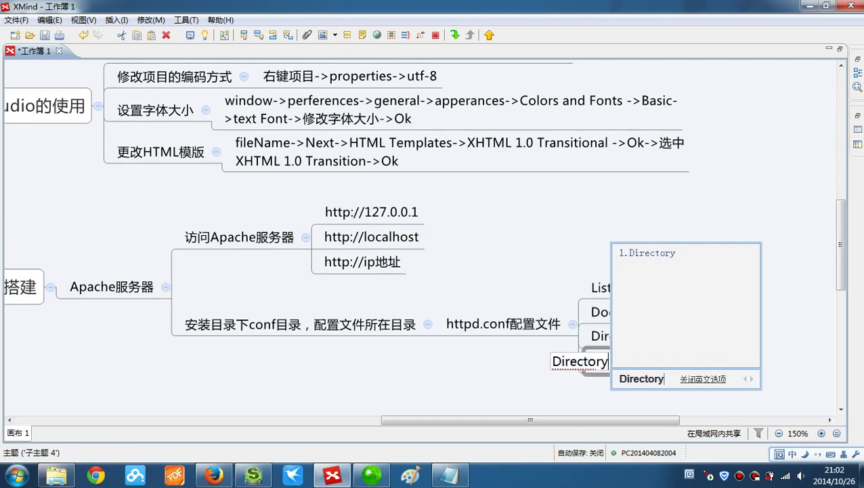
key(space)
text(Inede)
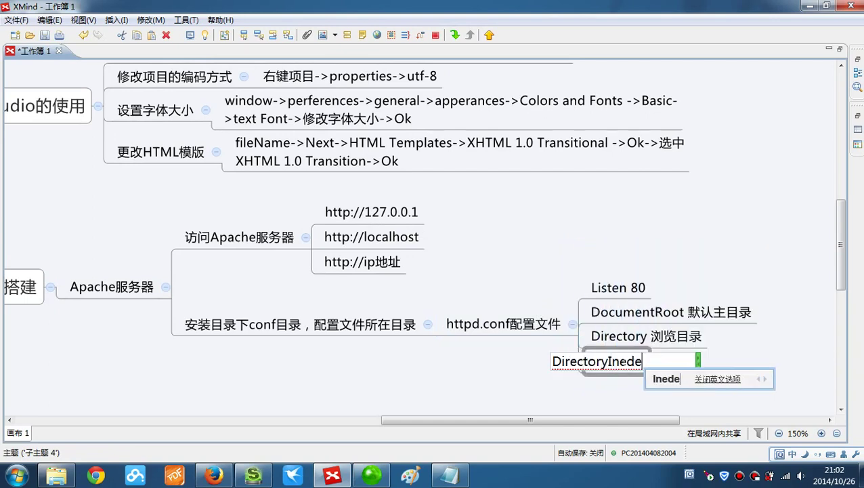
key(BackSpace)
key(BackSpace)
text(dex)
key(shift)
text(i)
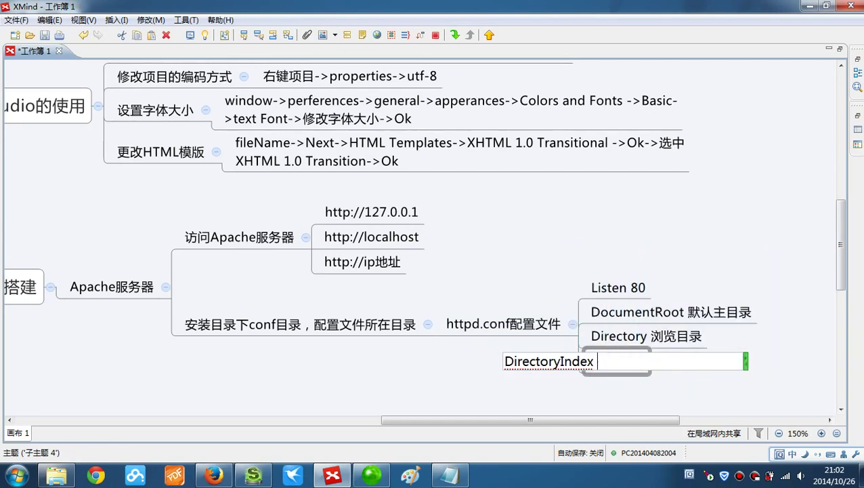
text(ndex.html)
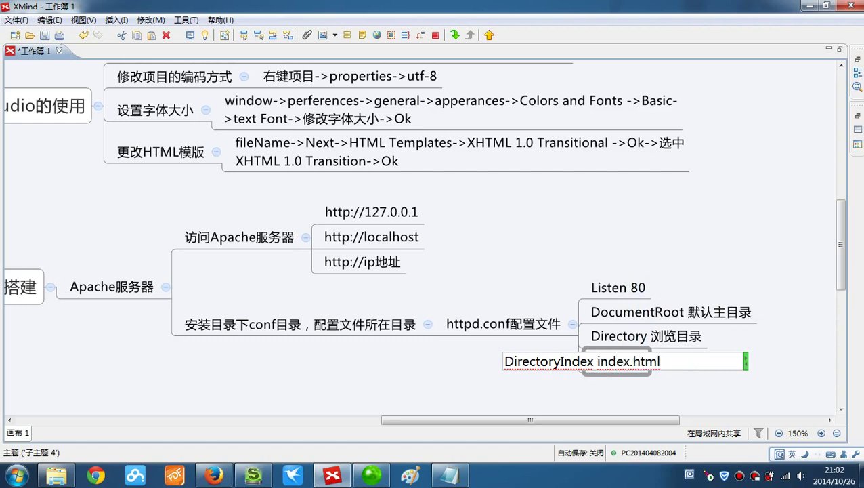
key(Return)
click(647, 386)
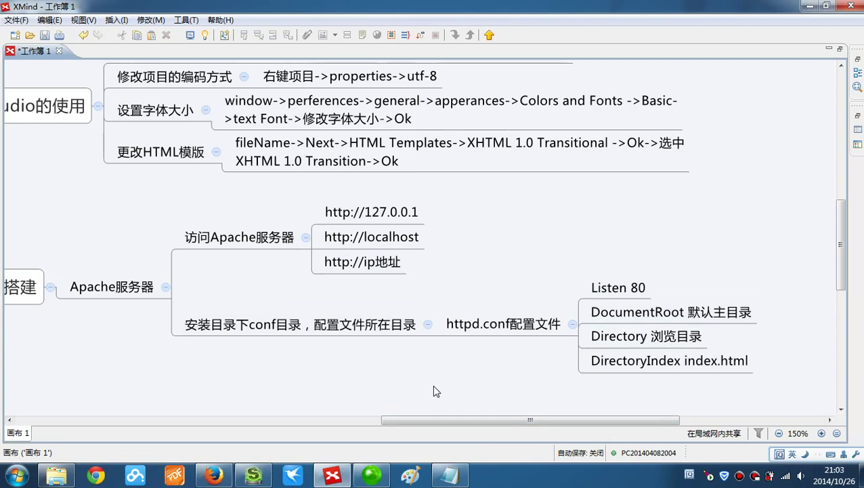
click(810, 6)
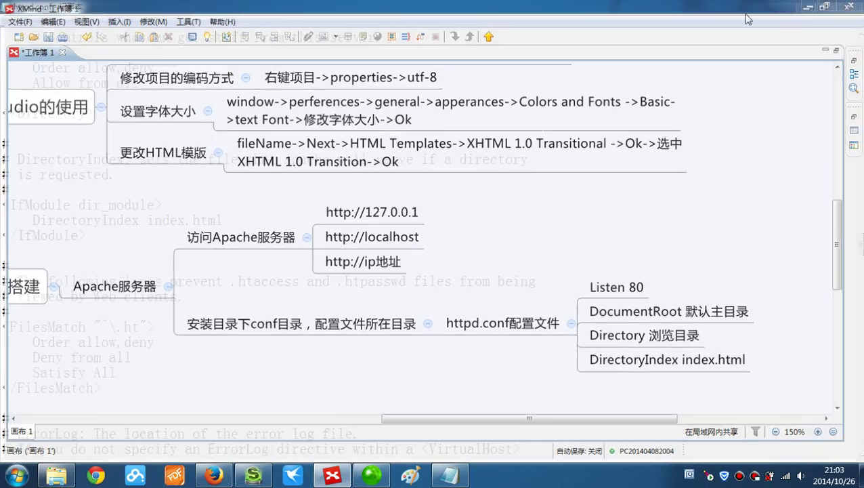
- Minimize Notepad and draw a tall rectangle on the left of the Paint canvas
click(809, 6)
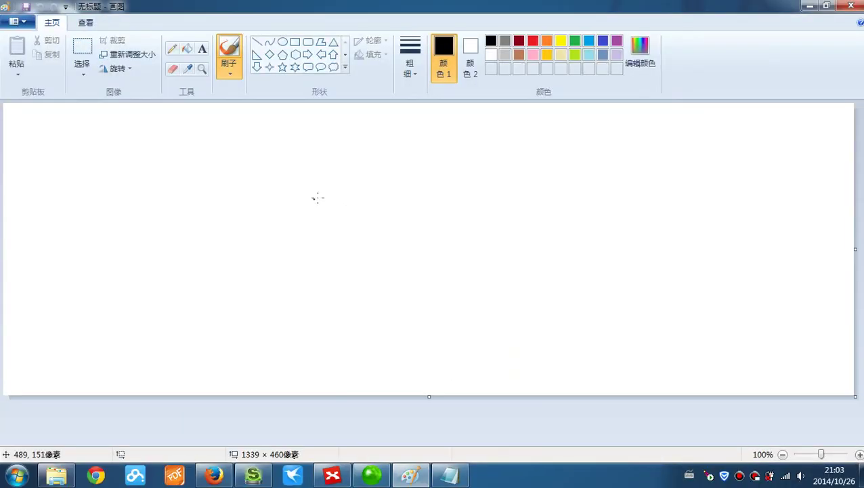
click(295, 44)
drag(58, 178, 149, 300)
click(202, 49)
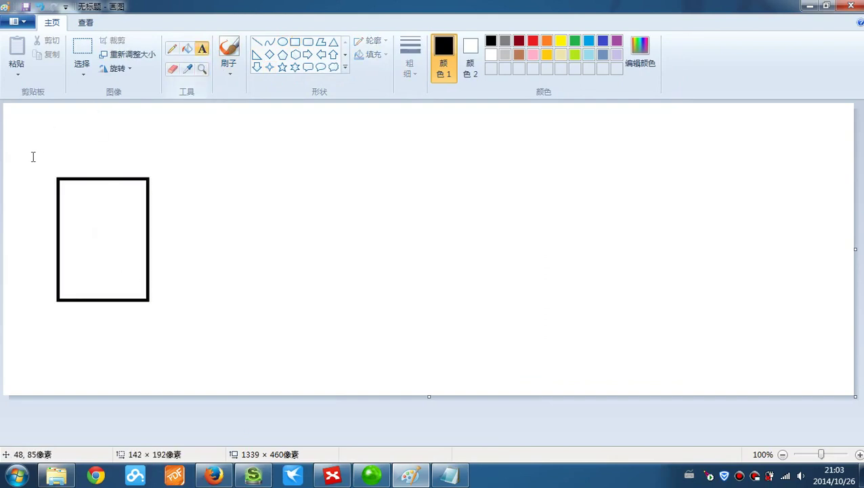
drag(25, 143, 157, 174)
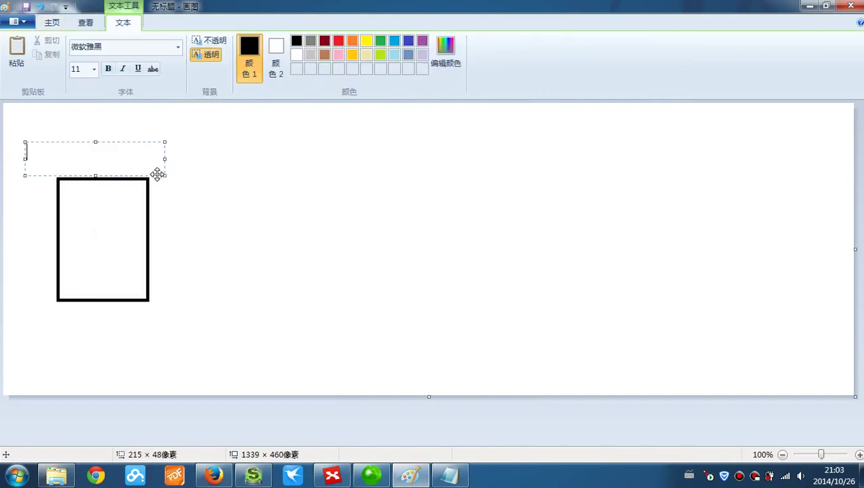
text(http://www.maiziedu.com/index.php)
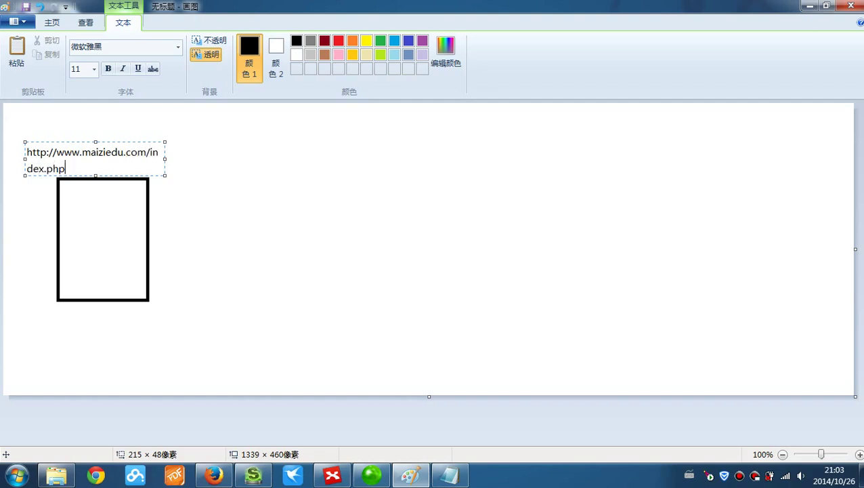
drag(165, 158, 204, 158)
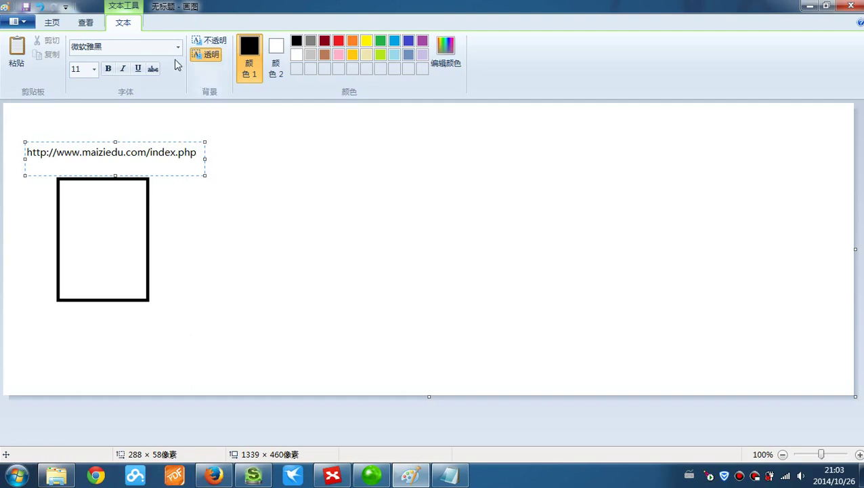
- Draw a line from the URL up to the right, ending at a rounded box
click(43, 26)
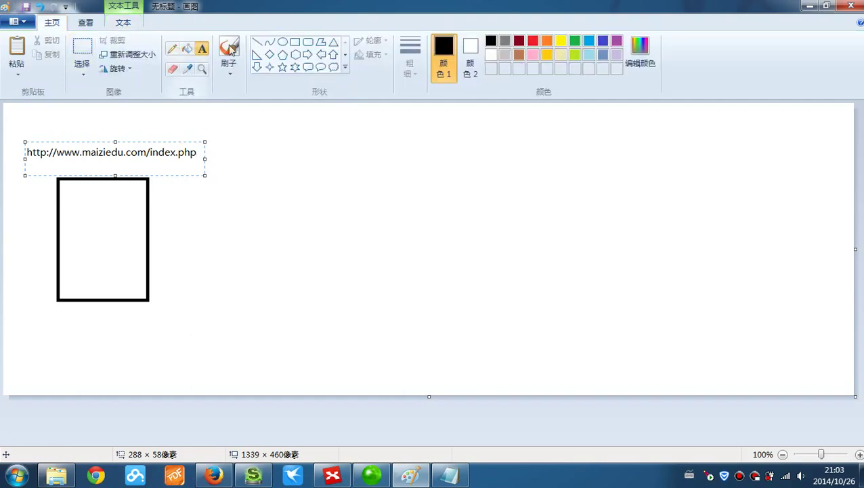
click(257, 42)
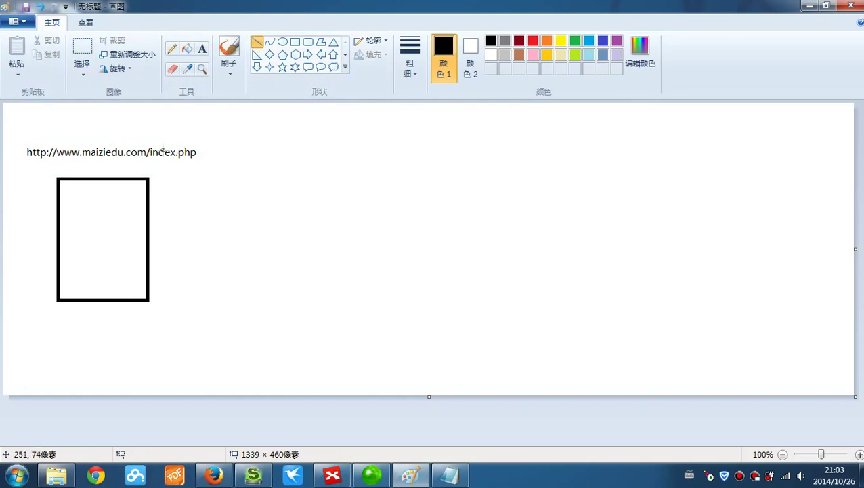
drag(172, 152, 223, 137)
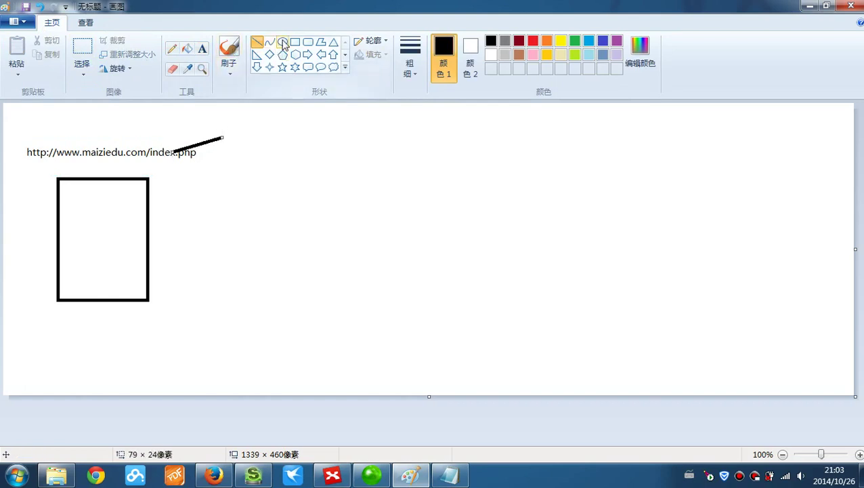
click(308, 43)
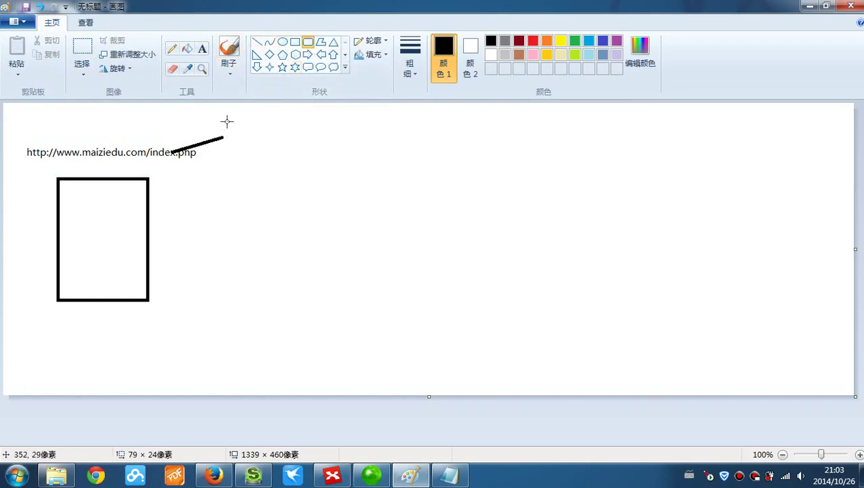
mouse_move(227, 122)
mouse_down()
mouse_move(260, 143)
mouse_move(414, 146)
mouse_up()
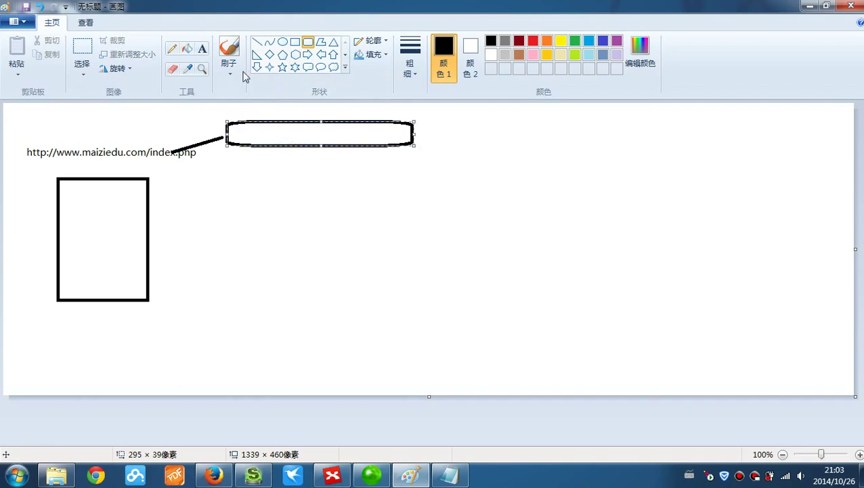
- Label the rounded box DNS服务器
click(203, 50)
drag(245, 127, 397, 146)
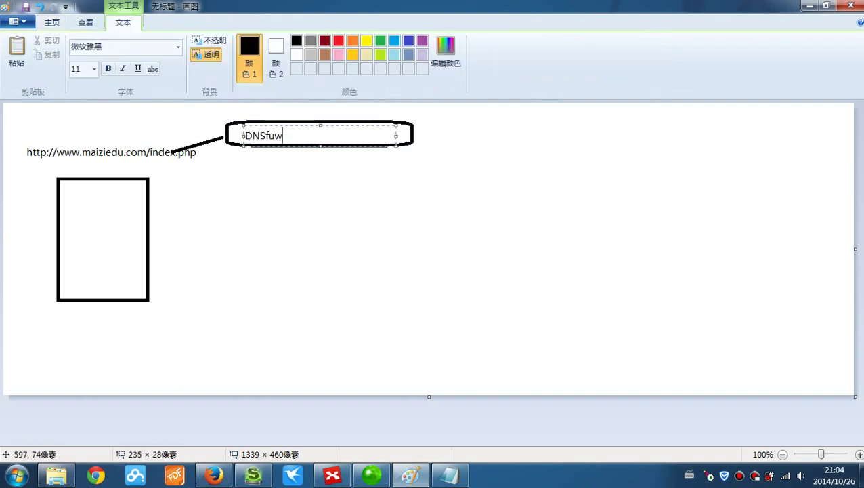
text(DNSfu)
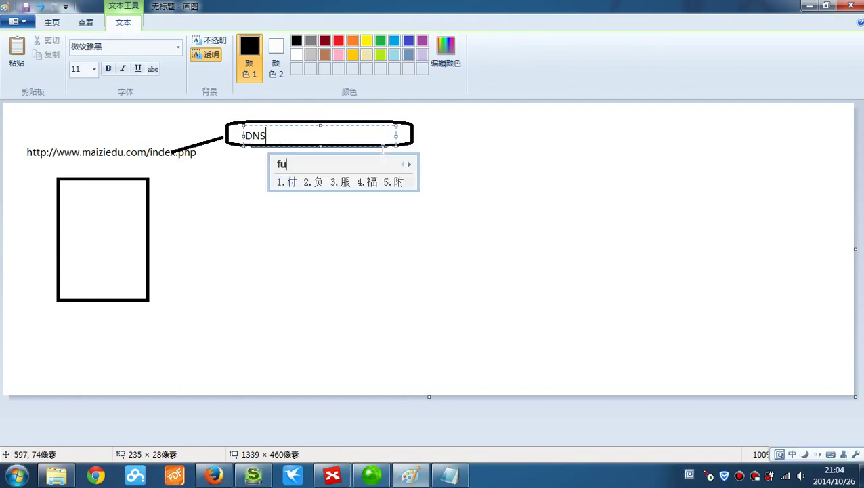
text(wuqi)
key(space)
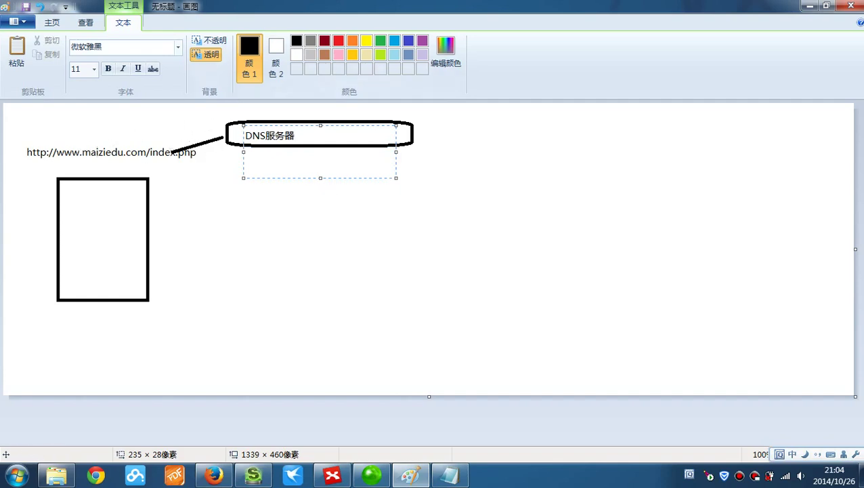
- Draw a second line from the DNS box back to the URL
click(49, 22)
click(257, 41)
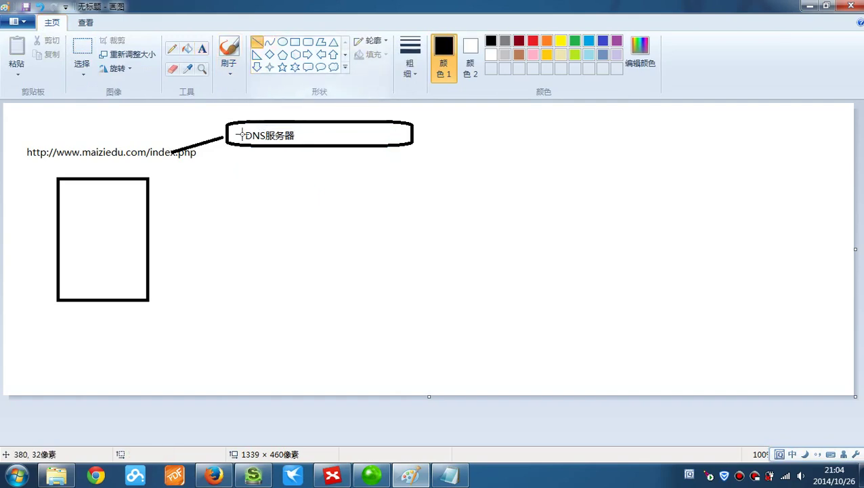
drag(237, 143, 155, 167)
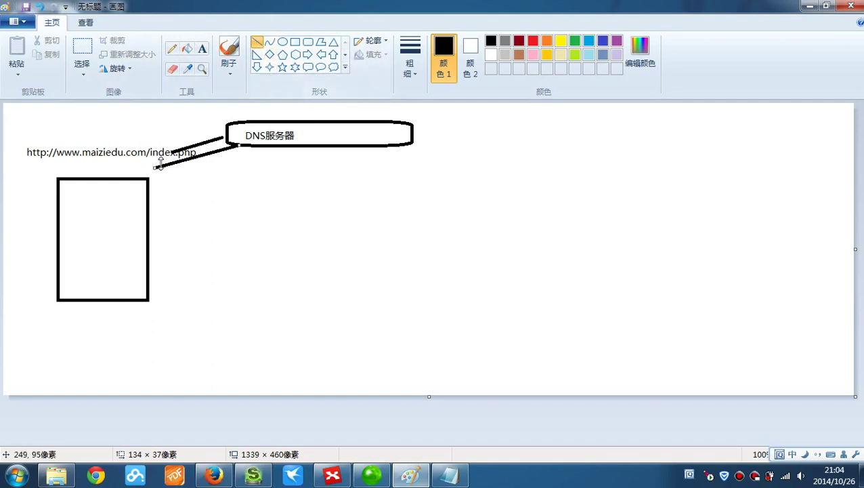
- Add an arrow stroke at the URL end and label the returning line IP地址
drag(155, 167, 265, 184)
click(202, 48)
text(IP地址)
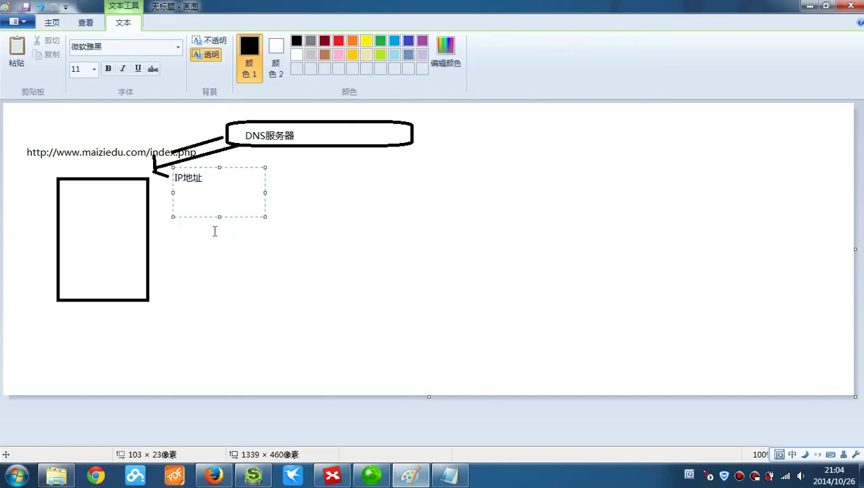
drag(219, 217, 218, 190)
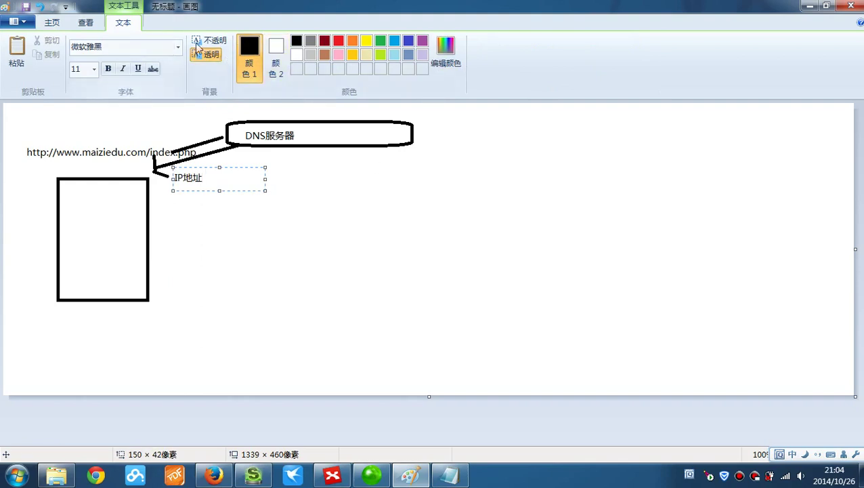
click(66, 24)
- Draw a long rightward arrow from the left rectangle
click(154, 229)
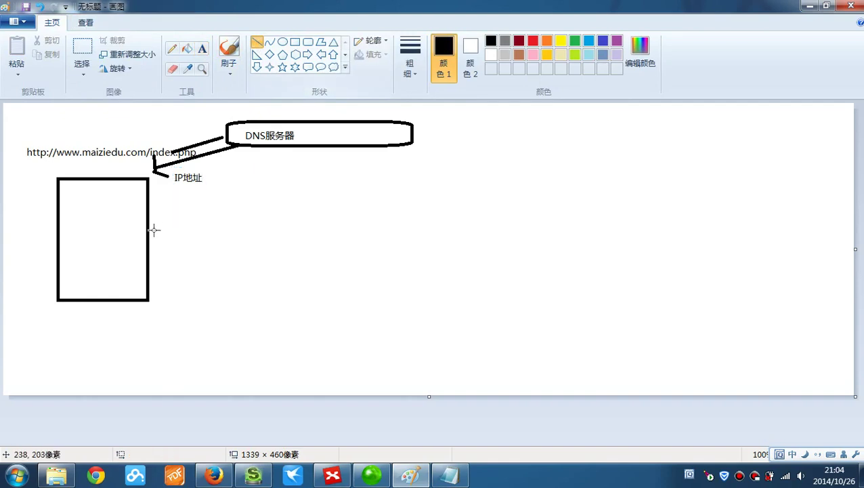
drag(154, 219, 411, 214)
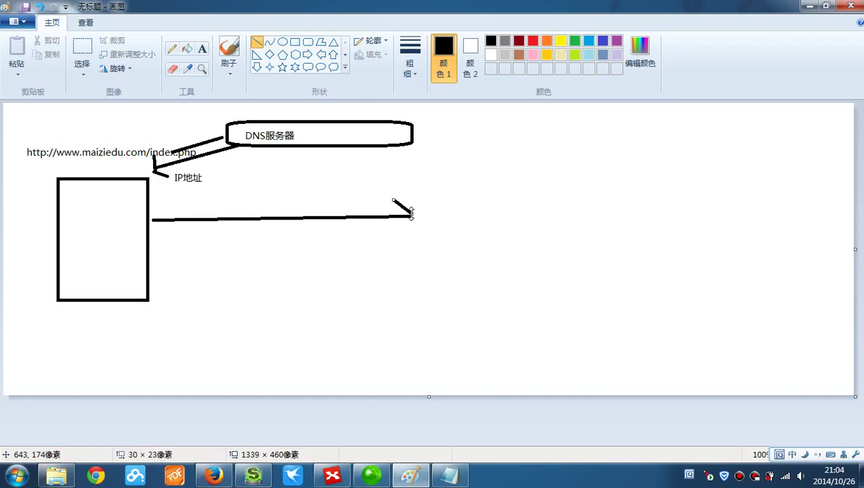
click(409, 224)
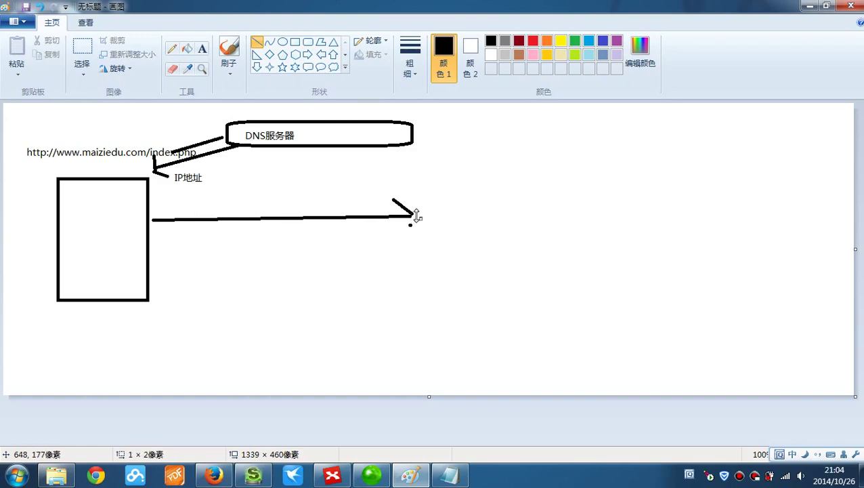
drag(410, 215, 394, 230)
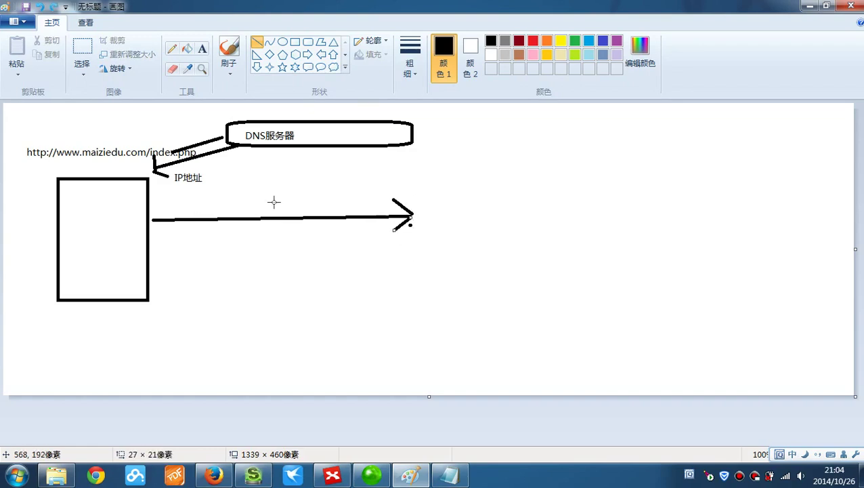
- Label the arrow 'Http Request' with text above it
click(203, 49)
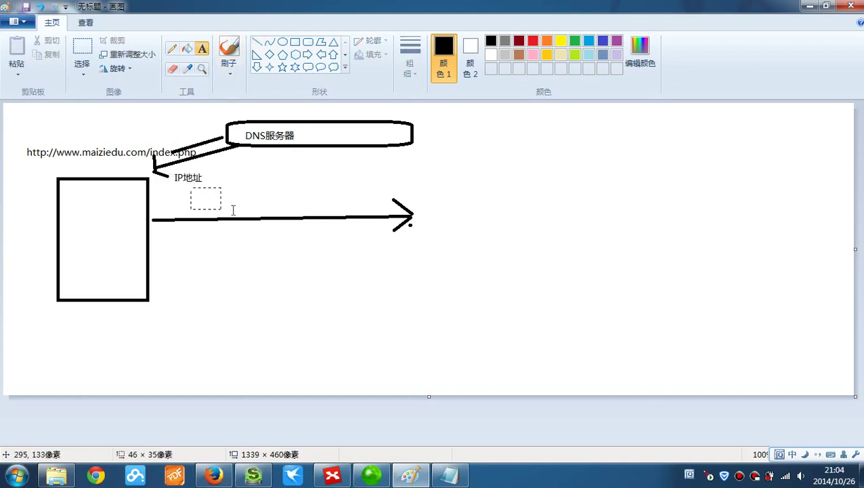
drag(233, 210, 337, 216)
text(H)
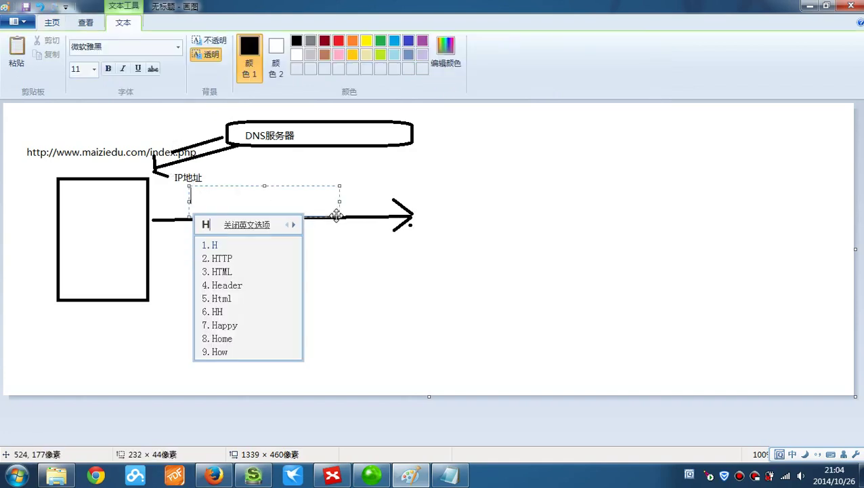
text(ttp)
key(space)
text(Reque)
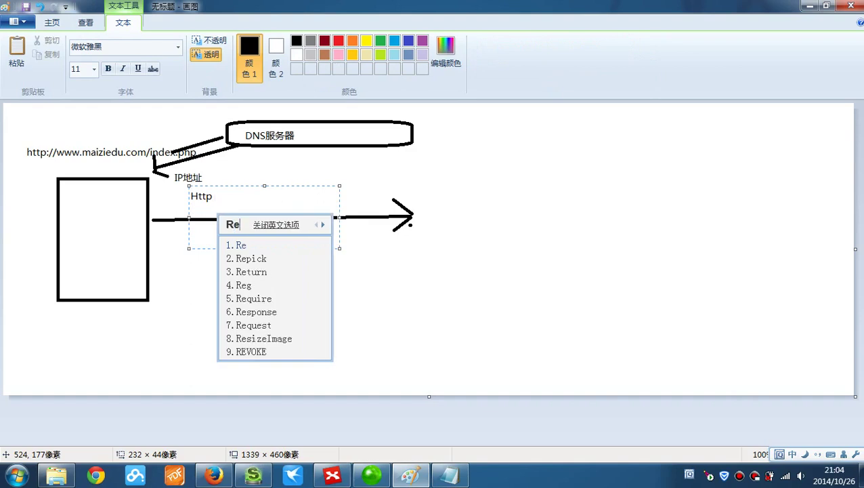
text(s)
key(BackSpace)
text(quest)
key(space)
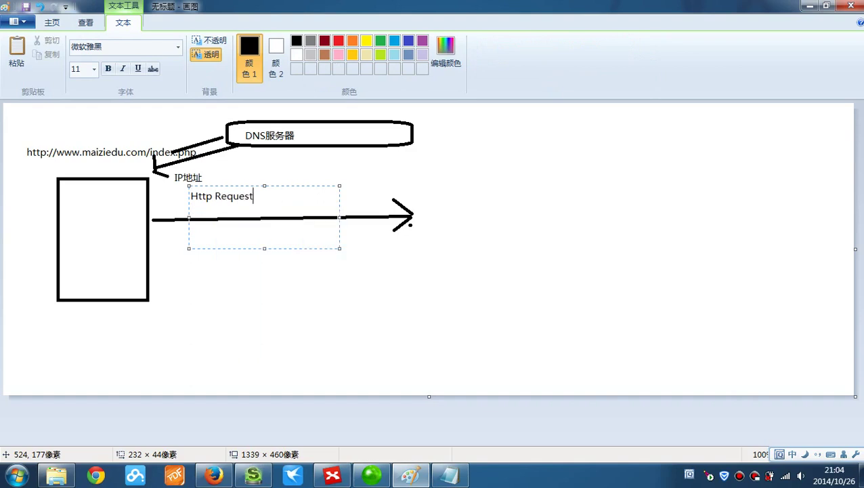
click(58, 23)
click(295, 42)
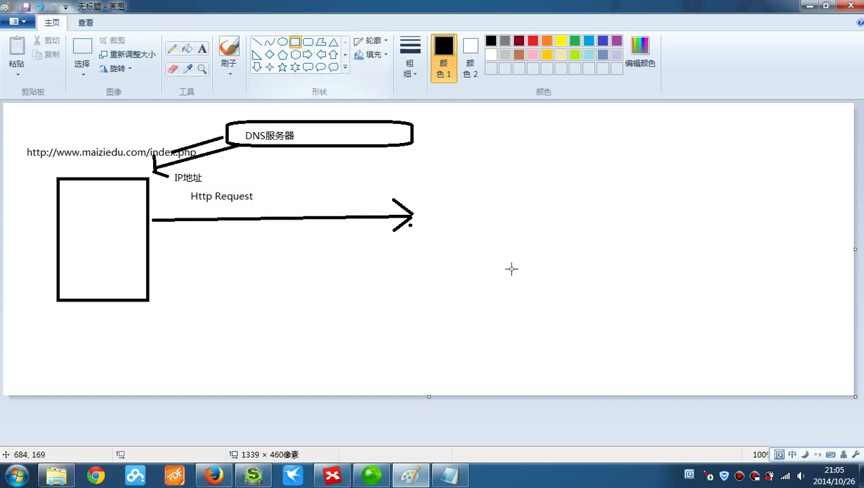
- Draw a second rectangle right of the arrow and label it Server
drag(449, 173, 626, 303)
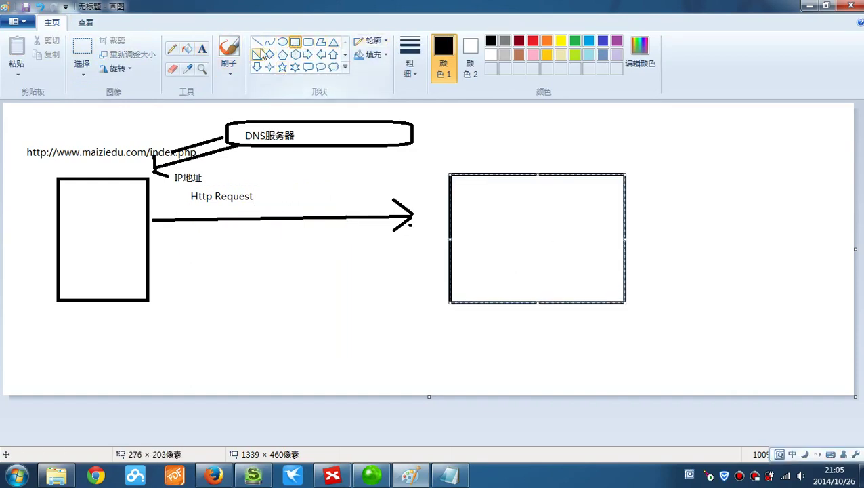
click(202, 49)
drag(464, 141, 598, 173)
text(Ser)
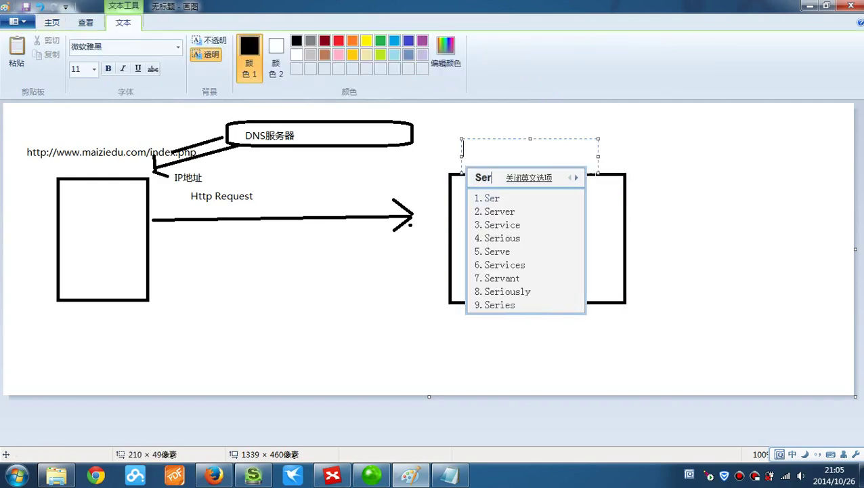
text(ver)
key(space)
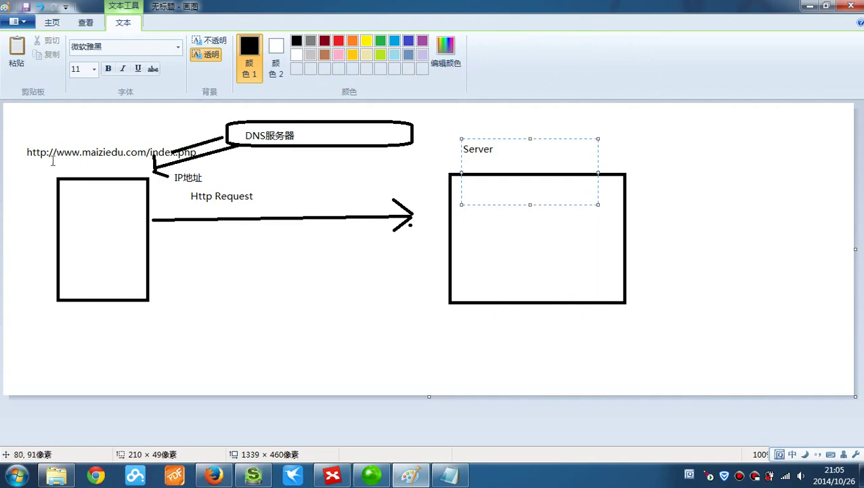
- Label the left rectangle Browser and start a large text box inside the Server rectangle
drag(50, 163, 141, 177)
text(B)
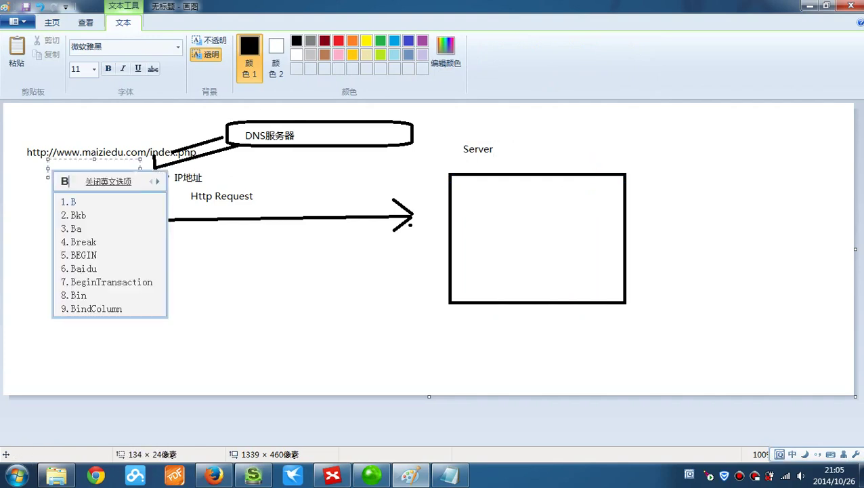
text(rowser)
key(space)
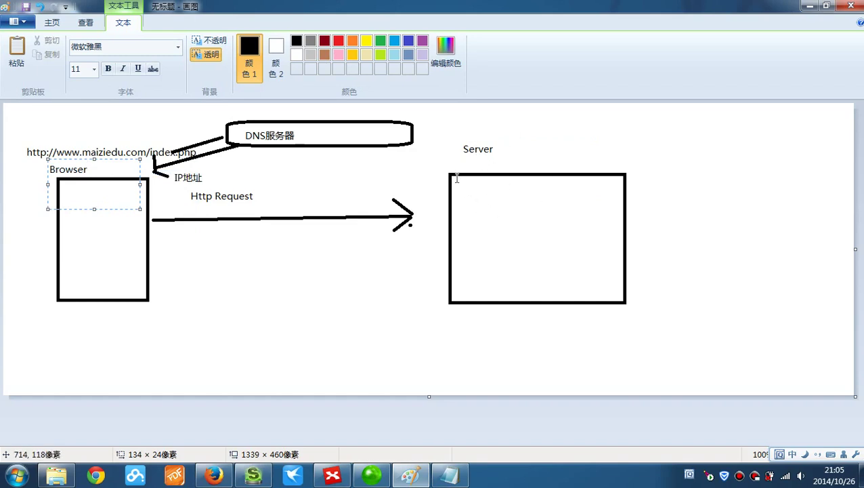
drag(454, 178, 797, 303)
- Type 'Web服务器接到请求之后，首先在默认主目录中搜索是否有文件' inside the Server box
text(Web服务器)
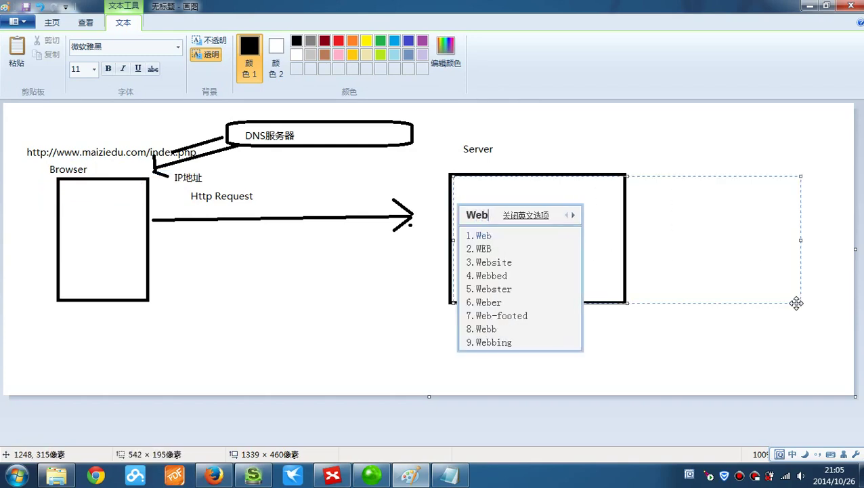
text(接到)
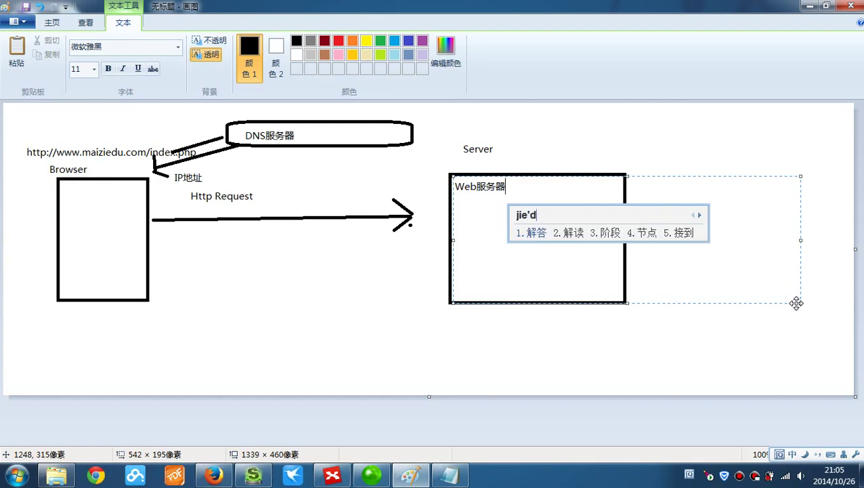
text(qing请求之后，shou)
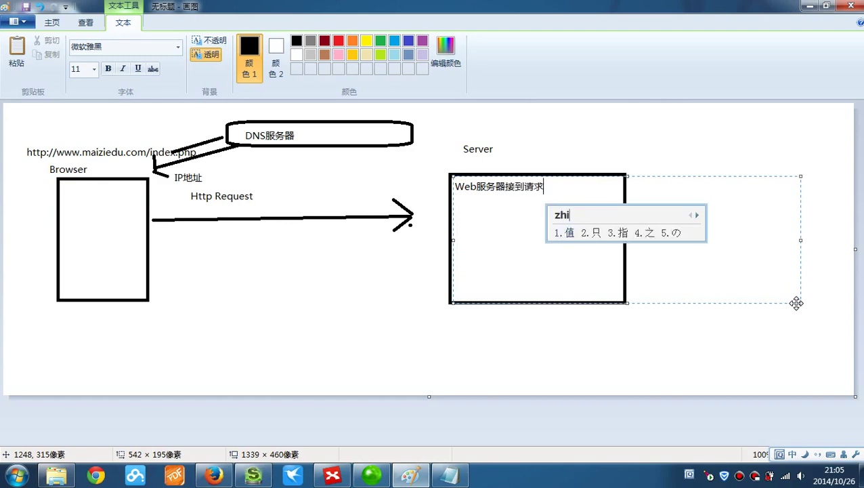
text(首先z)
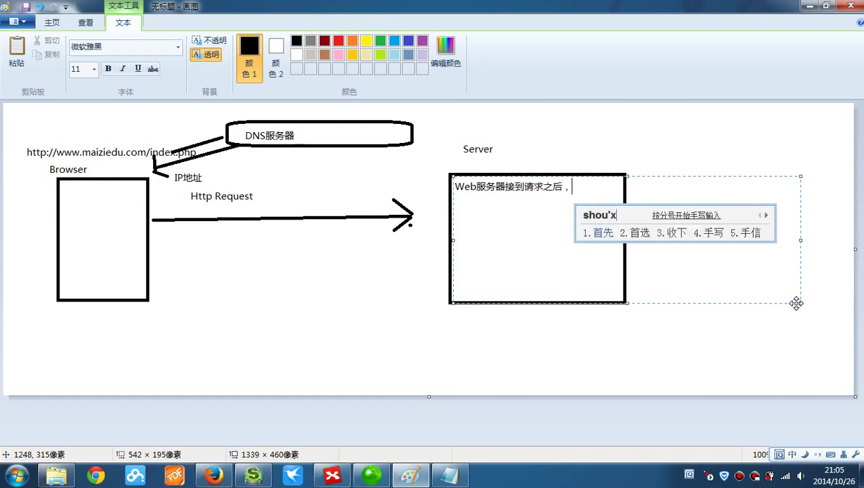
text(在)
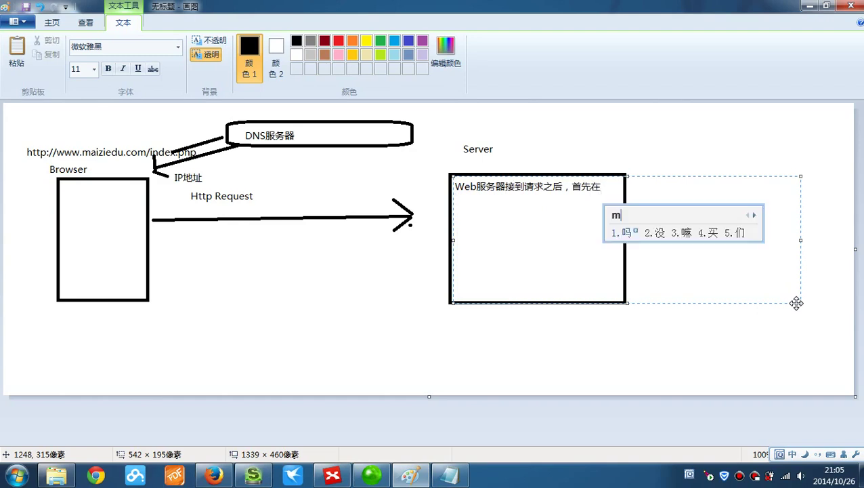
text(默认zhum主目录中souz)
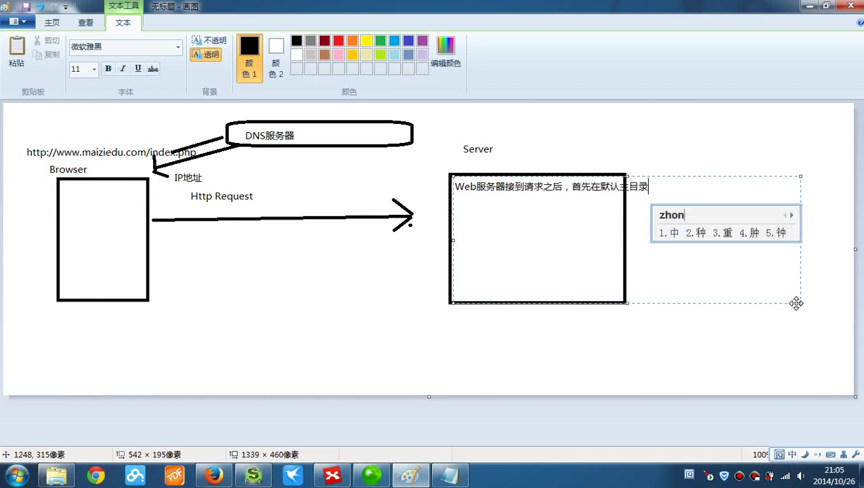
key(BackSpace)
text(suoshifou)
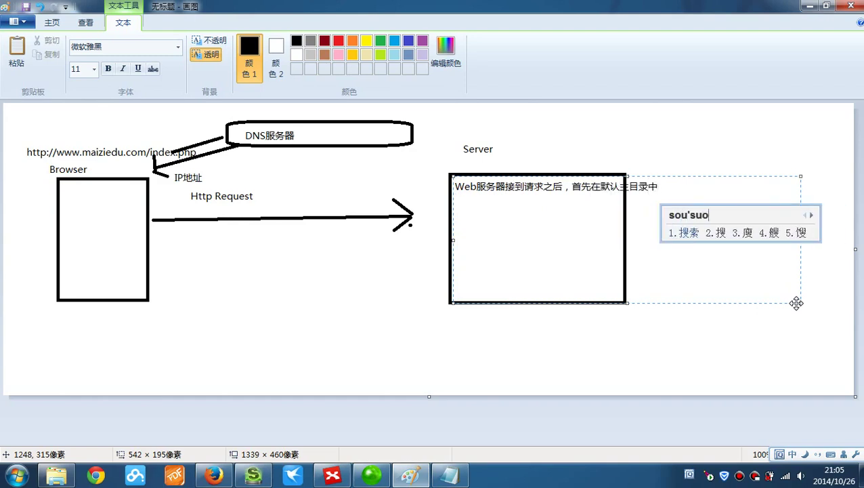
text(you)
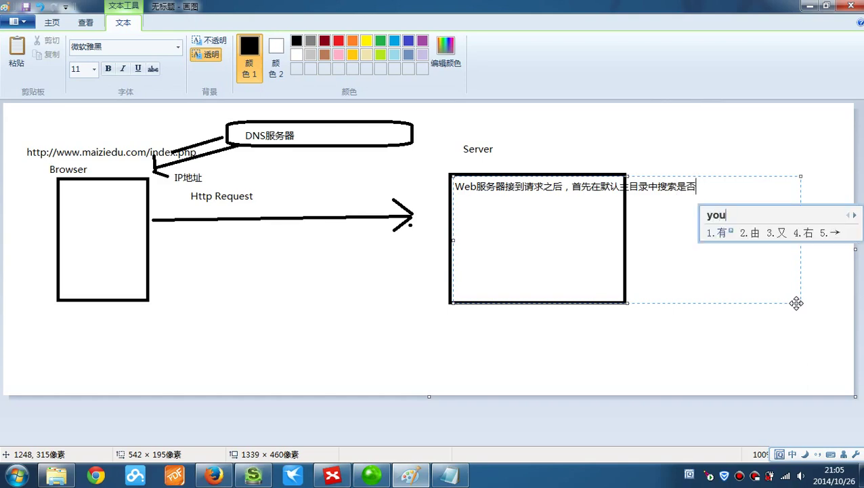
key(space)
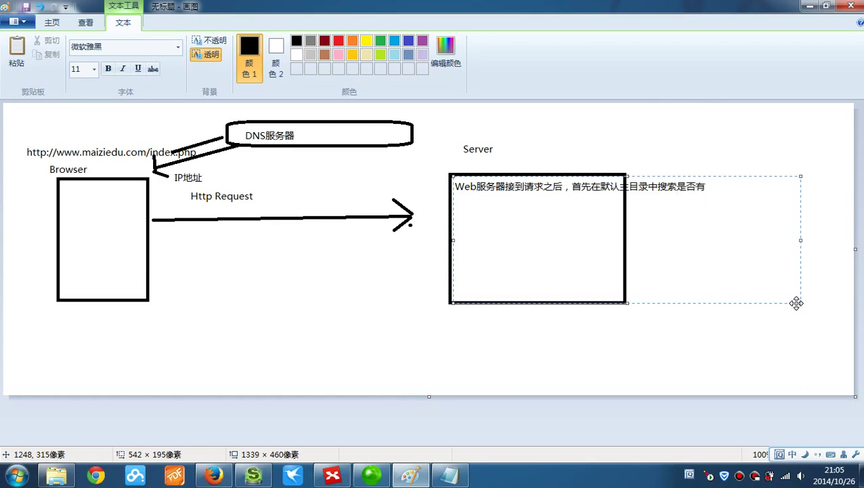
text(wenj)
key(space)
- Add a new line '1》没找到' beneath the note
key(Return)
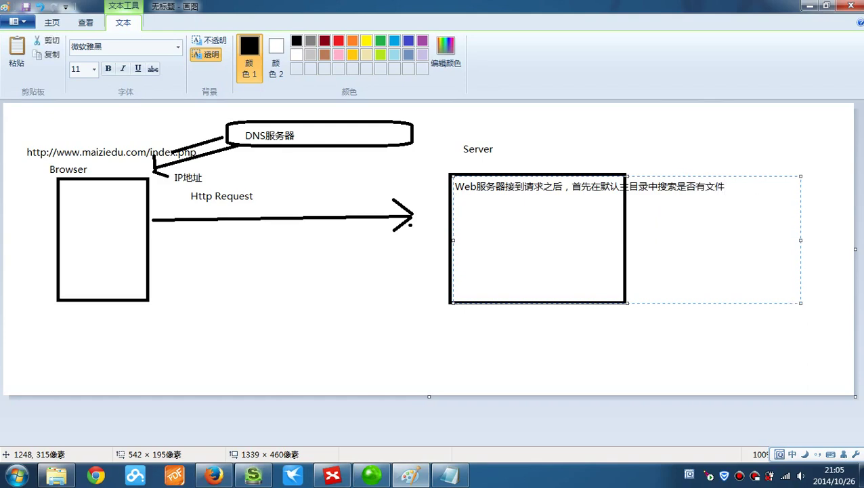
text(1》zh)
key(BackSpace)
key(BackSpace)
text(me)
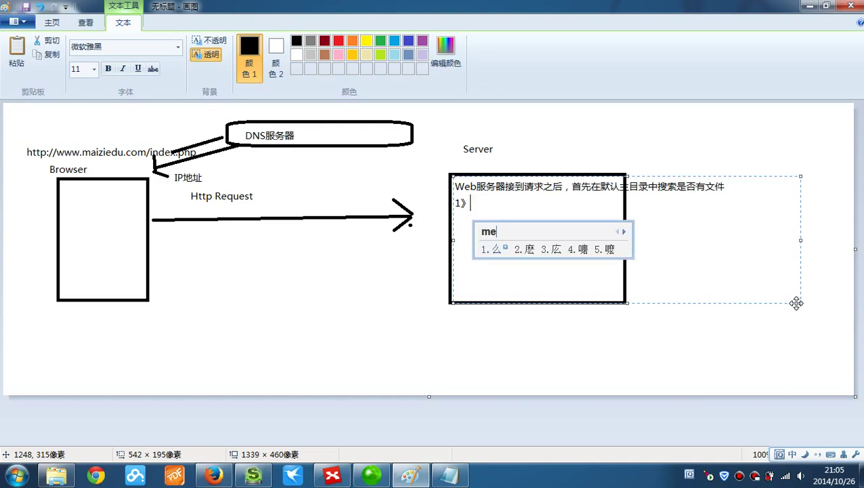
text(i)
text(zhaod)
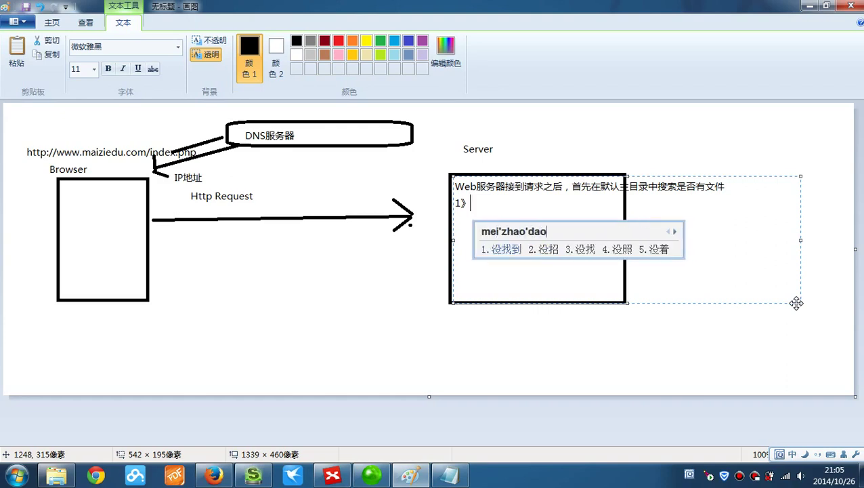
text(ao)
key(space)
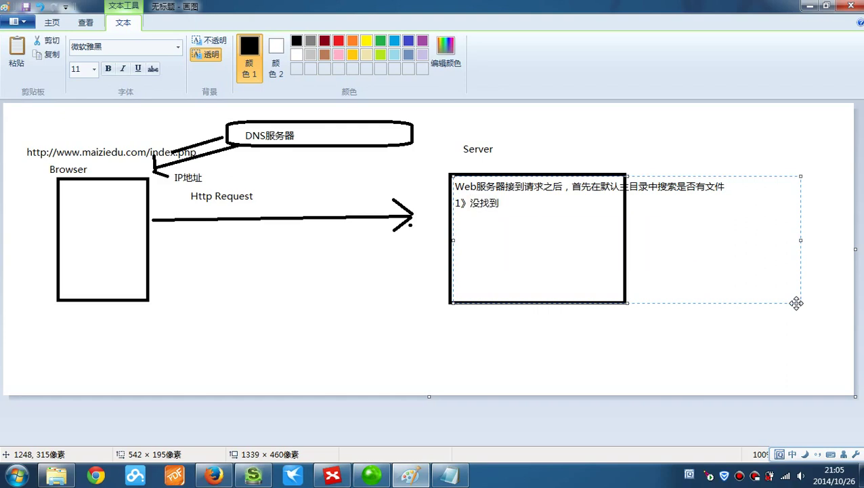